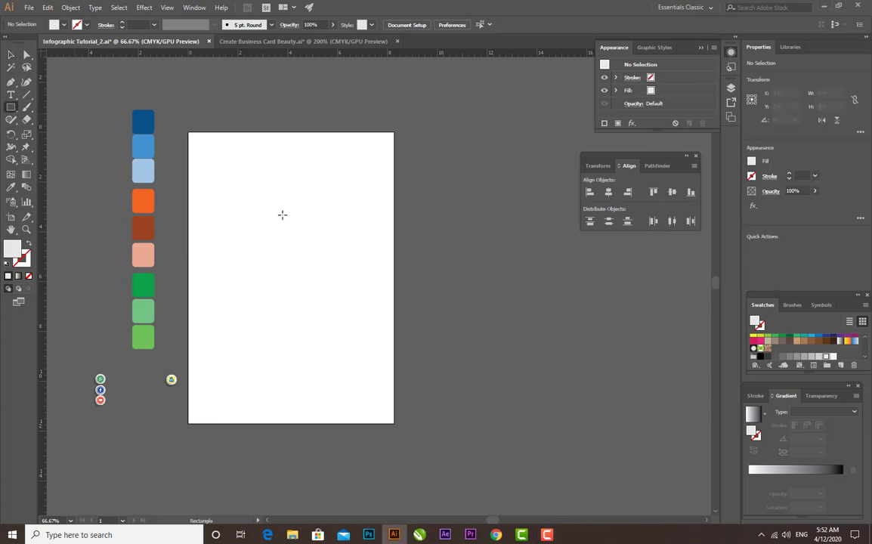
Draw a light grey square about 1.67 in wide in the upper-left area of the artboard.
key("ctrl+1")
key("space")
left_click_drag(238, 198, 306, 283)
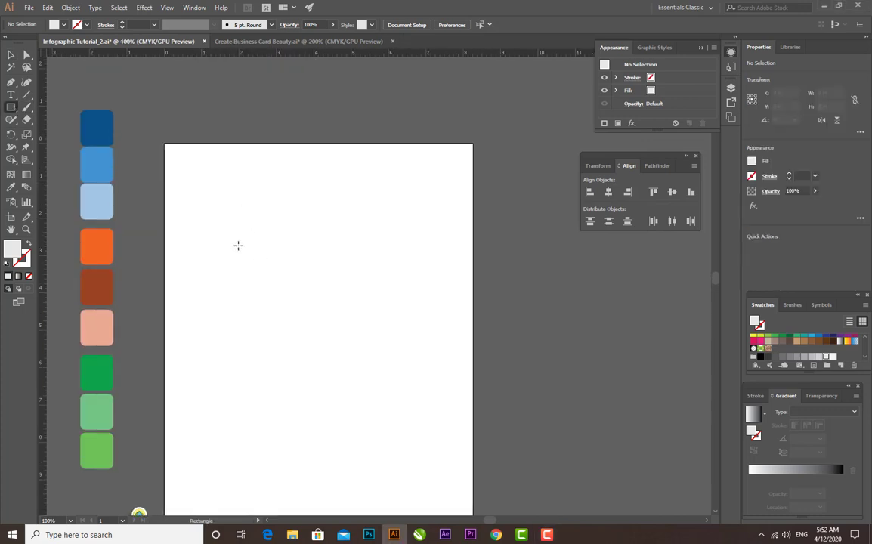
left_click_drag(214, 224, 278, 285)
left_click(10, 55)
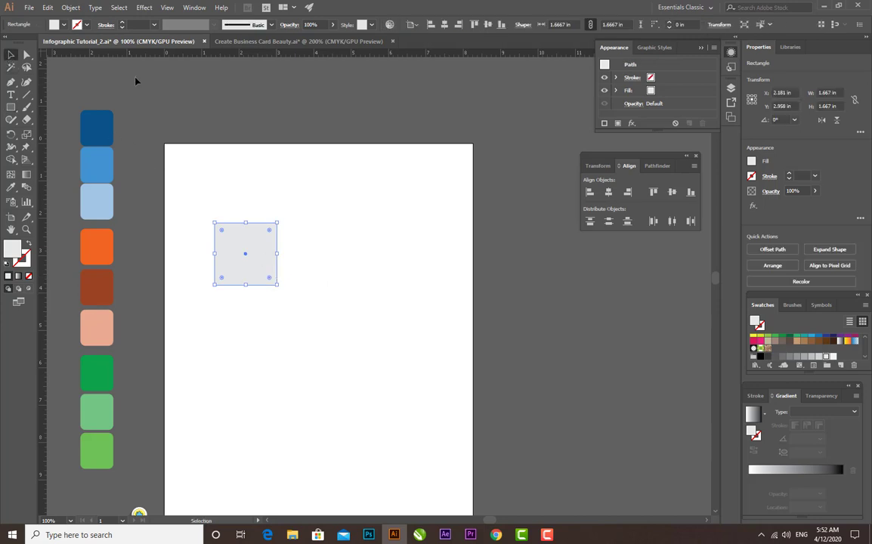
left_click(132, 79)
Duplicate the square horizontally, placing the copy just to its right with a small gap.
left_click(233, 245)
left_click_drag(271, 253, 344, 254)
left_click(320, 142)
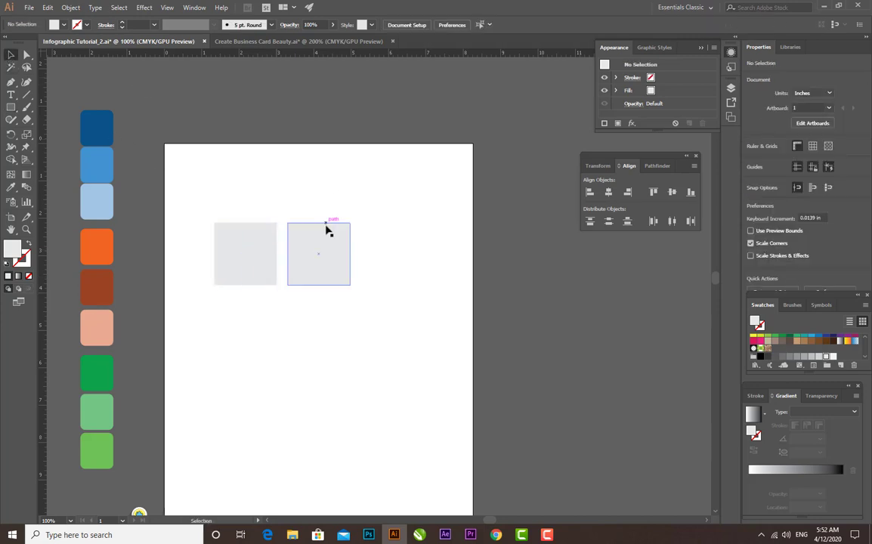
Fill the right square with a darker medium grey swatch.
left_click(329, 230)
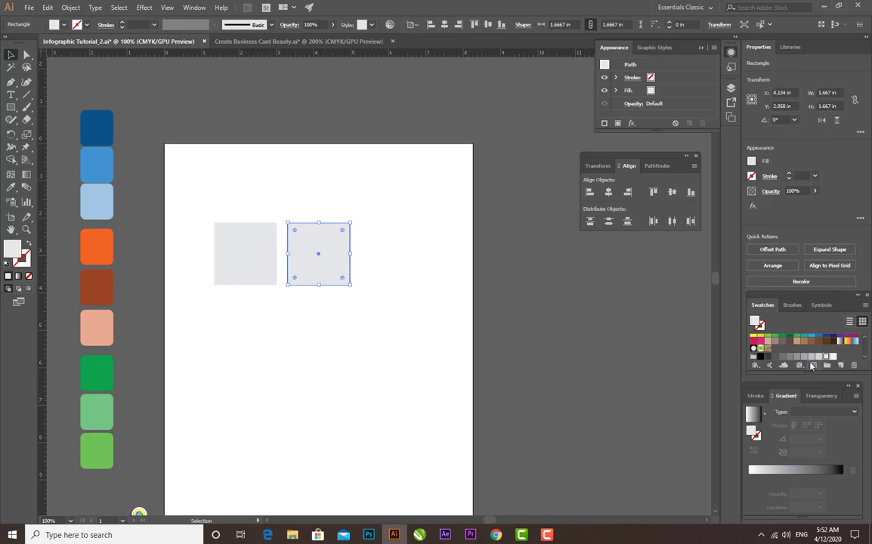
left_click(493, 242)
left_click(317, 246)
left_click(812, 358)
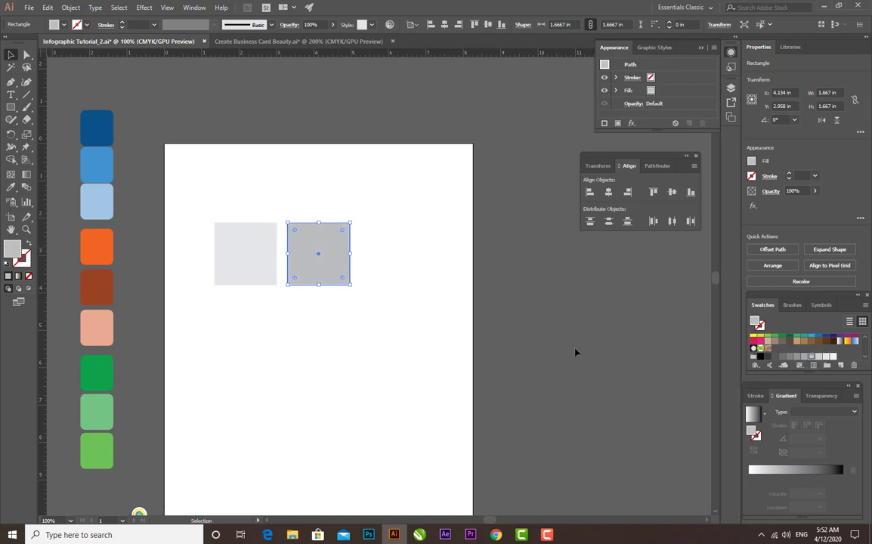
left_click(372, 227)
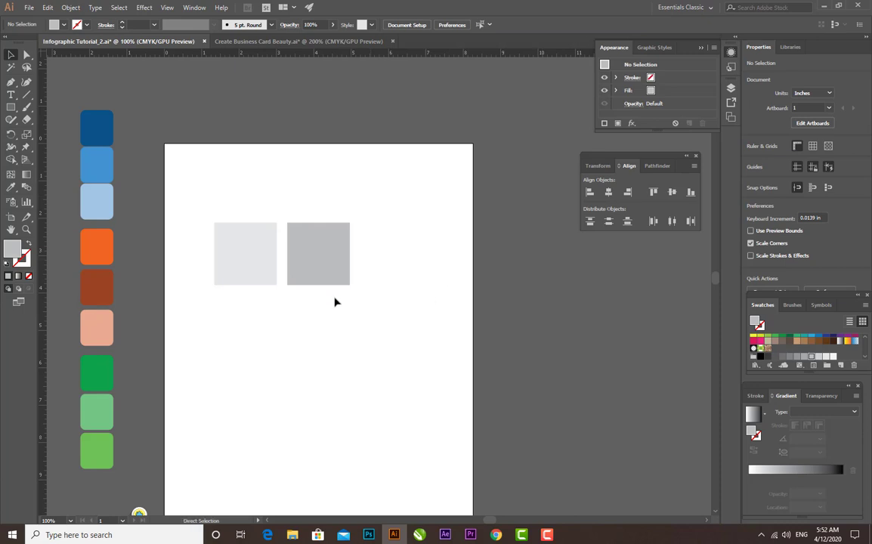
Draw a rectangle about 8.14 x 11.62 in covering the artboard and fill it with very light grey.
key("ctrl+minus")
left_click(12, 106)
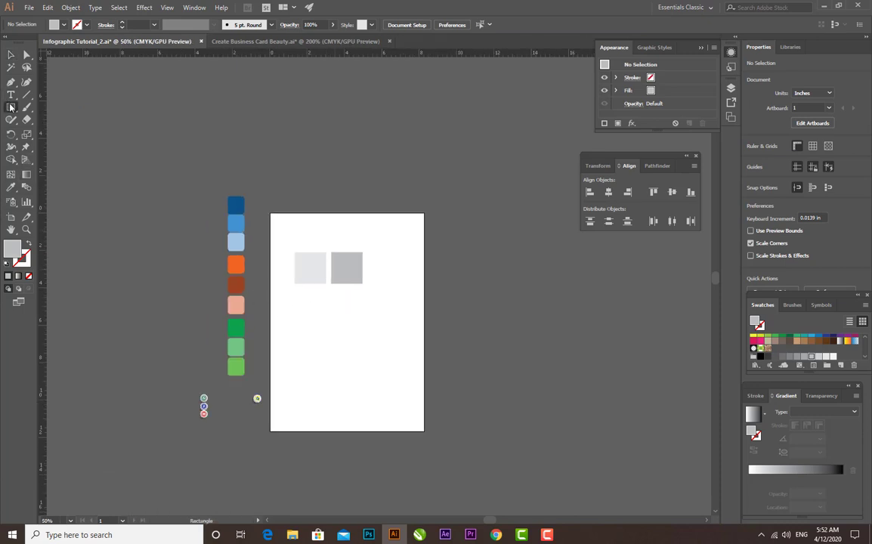
left_click_drag(273, 216, 424, 430)
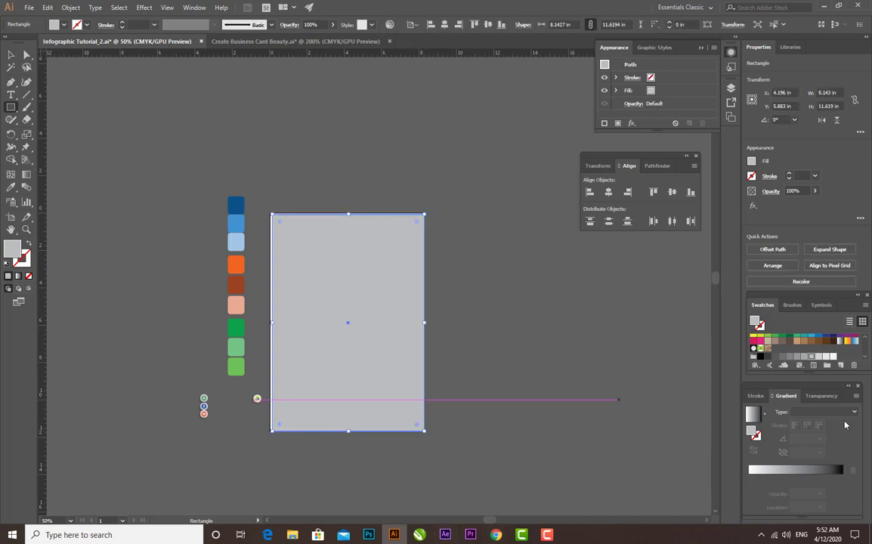
left_click(826, 356)
key("v")
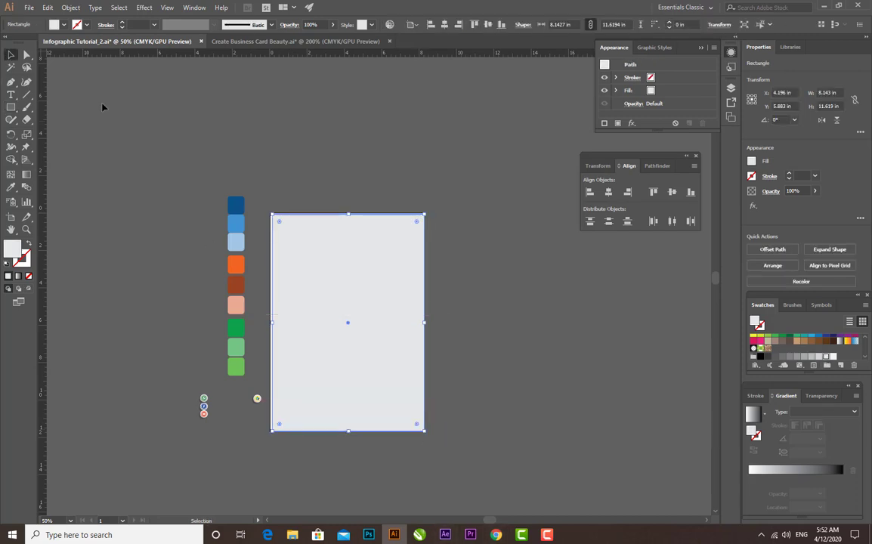
left_click_drag(353, 257, 458, 262)
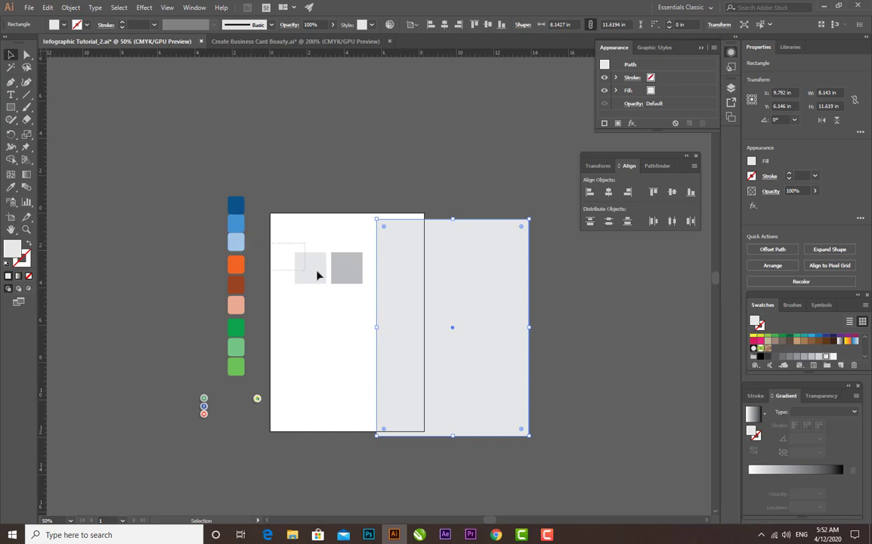
left_click(318, 275)
key("ctrl+z")
Send the page-sized background rectangle to the back, behind both squares.
right_click(366, 257)
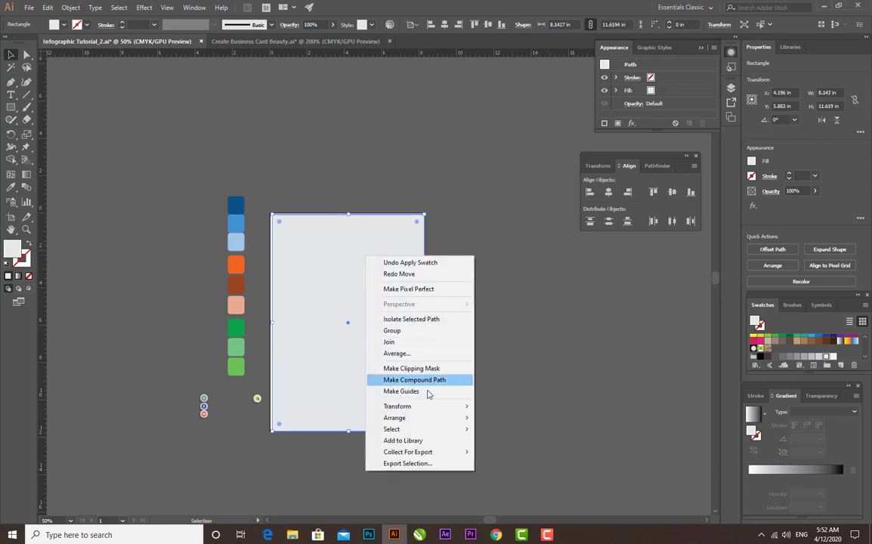
mouse_move(424, 418)
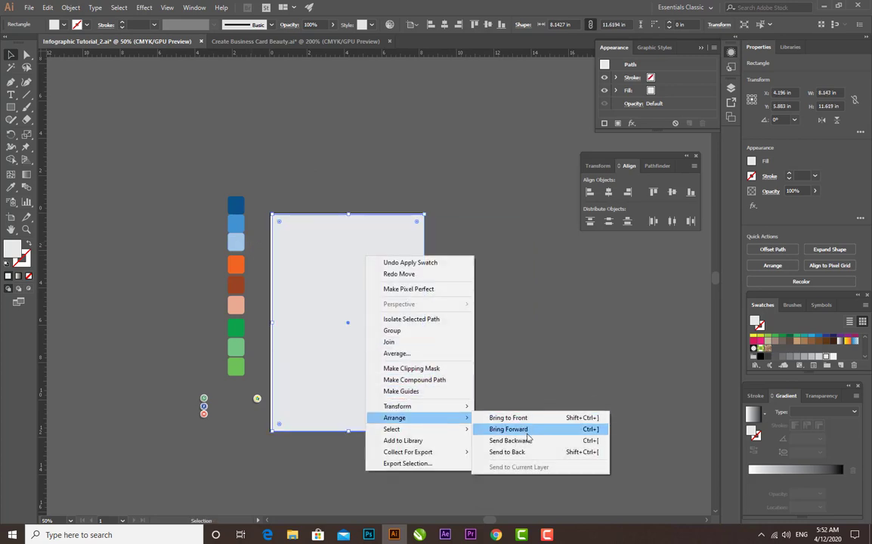
left_click(508, 452)
left_click(499, 333)
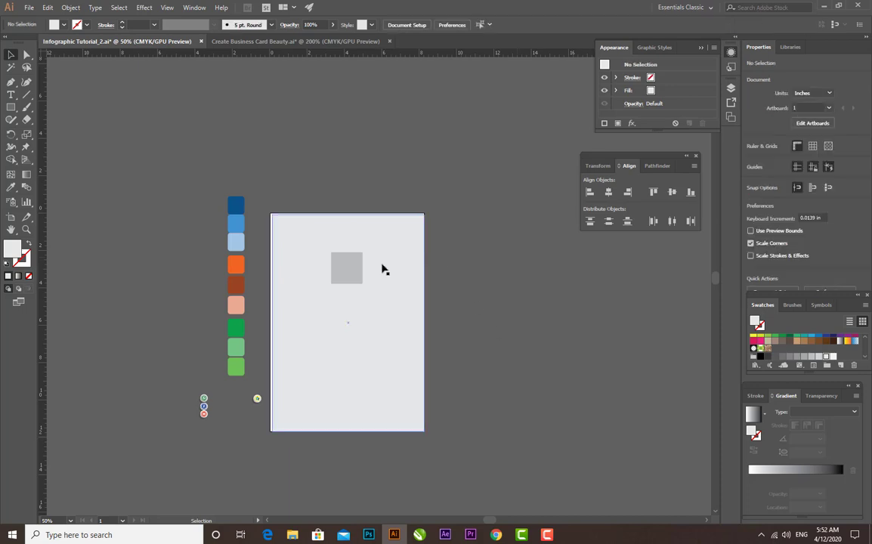
left_click(383, 269)
left_click(446, 259)
Fill the left square with a light grey between the background's tone and the right square's tone.
left_click_drag(362, 259, 307, 265)
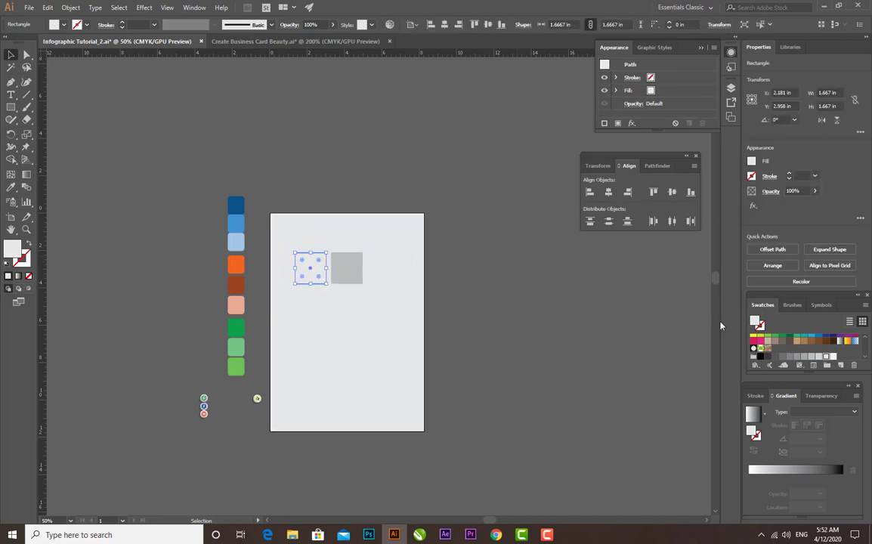
left_click(578, 347)
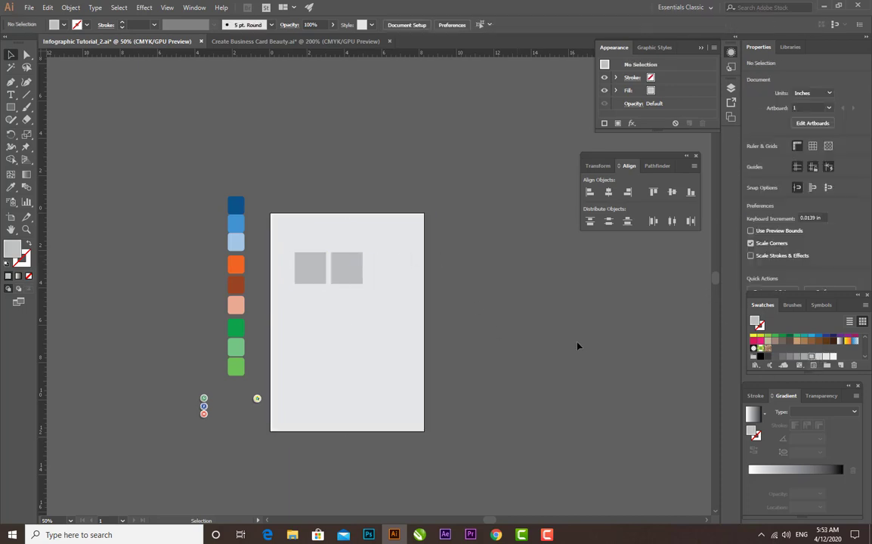
key("ctrl+equal")
key("ctrl+equal")
left_click(268, 303)
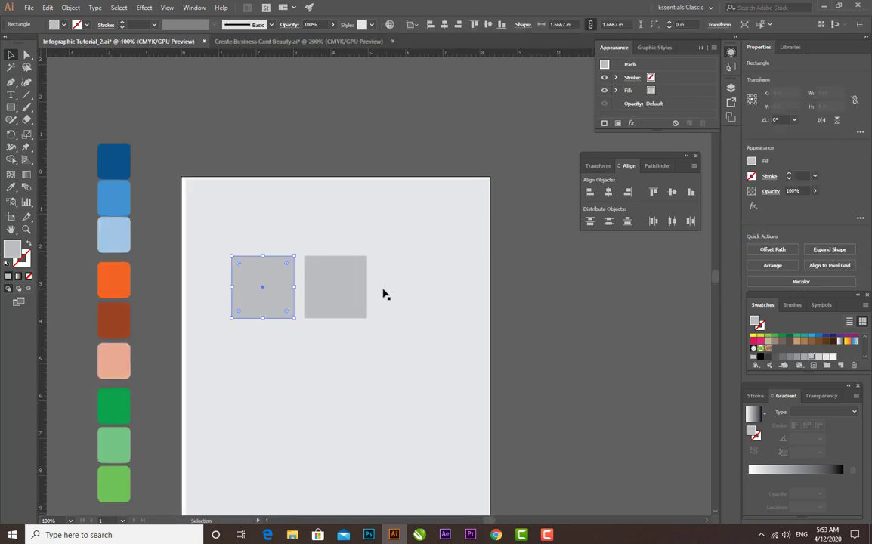
left_click(821, 358)
left_click(629, 352)
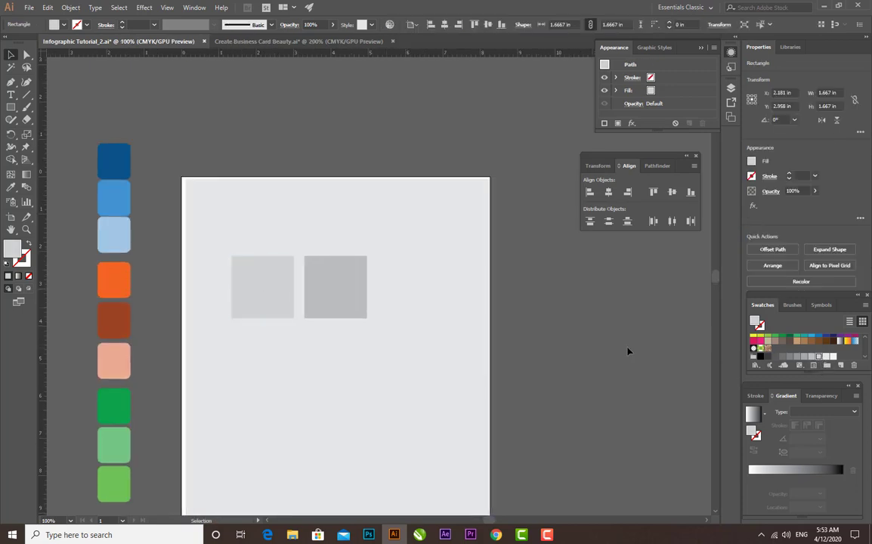
left_click(322, 295)
left_click(547, 304)
Shear the left, lighter square by 30 degrees into a parallelogram.
left_click(266, 290)
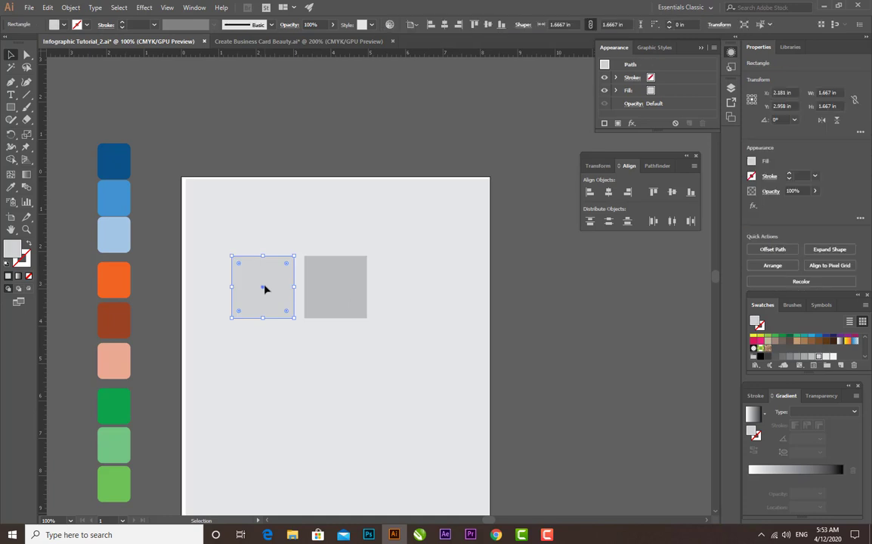
left_click(598, 166)
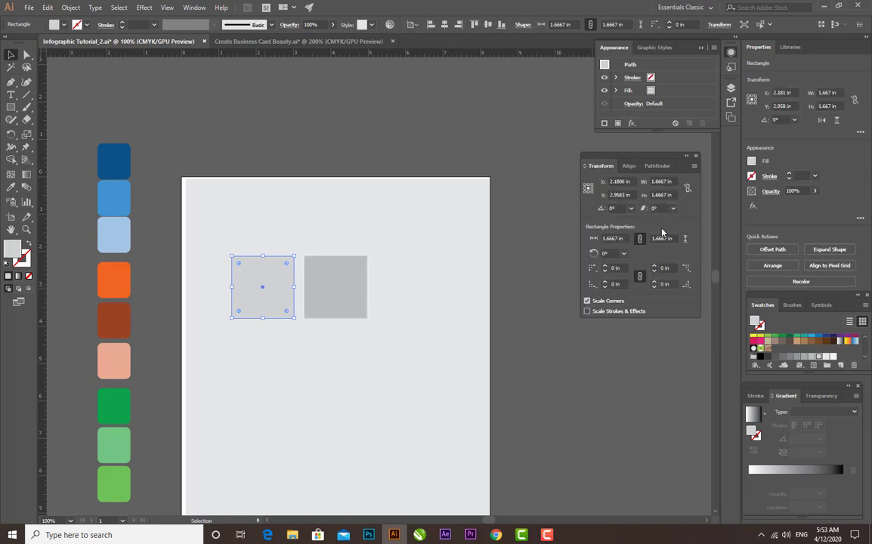
left_click(673, 209)
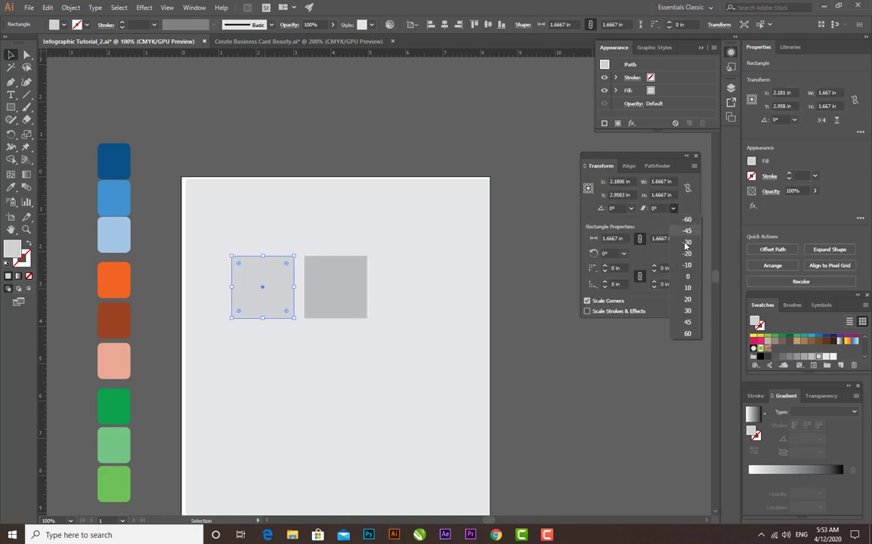
left_click(687, 312)
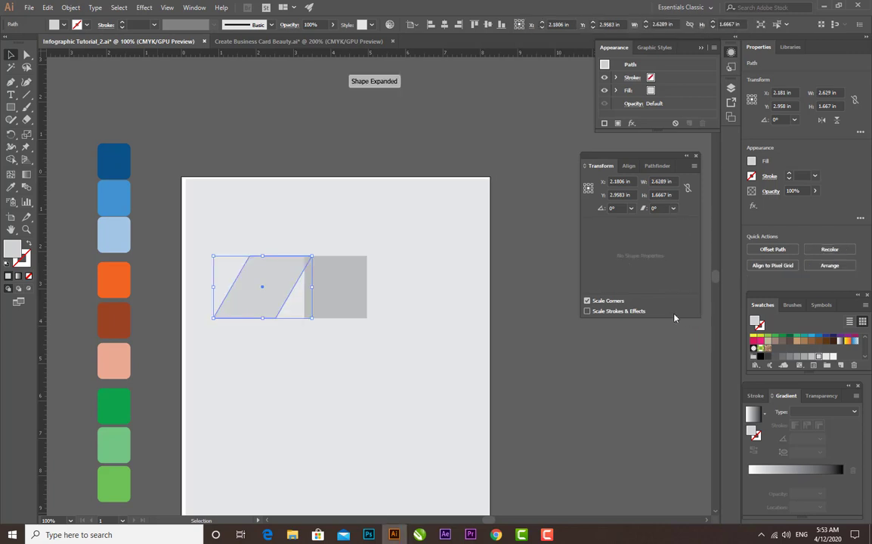
left_click(554, 361)
Shear the right, darker square by -30 degrees into an opposite-leaning parallelogram.
left_click(355, 289)
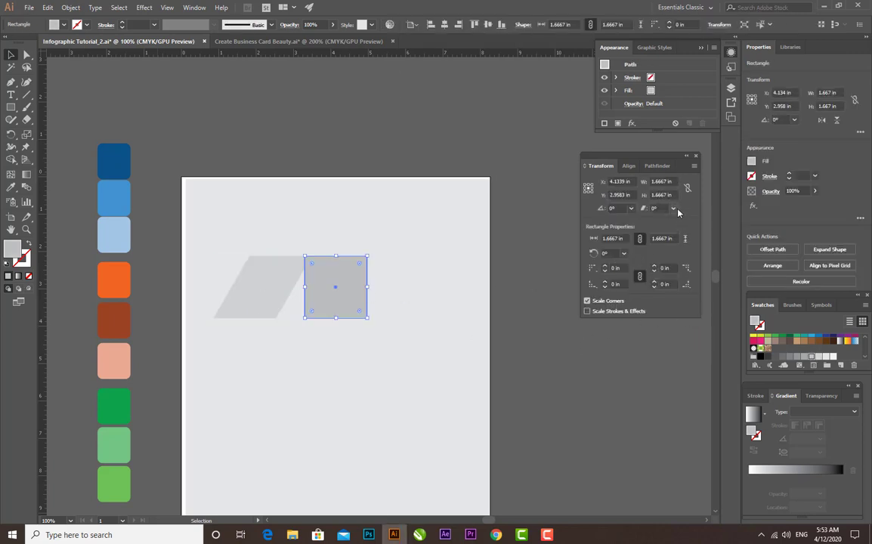
left_click(673, 208)
left_click(668, 254)
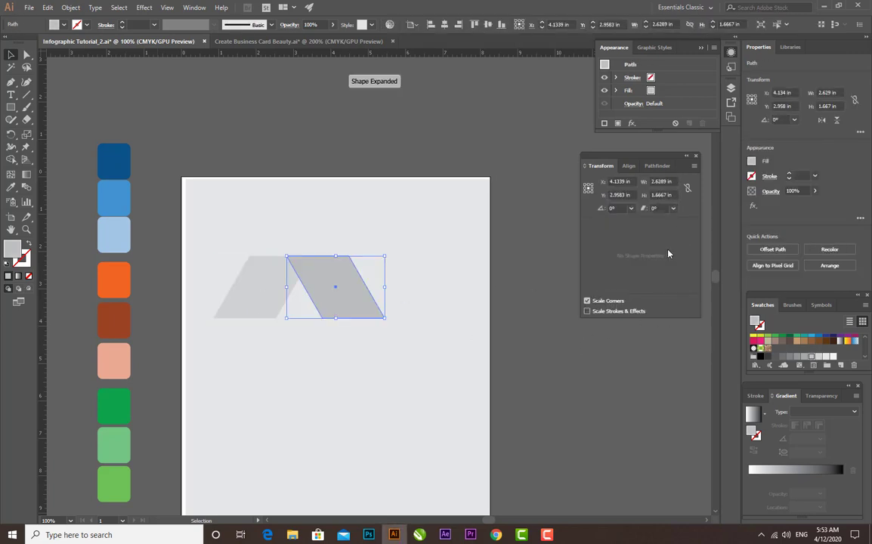
left_click(511, 360)
Move the darker parallelogram directly beneath the lighter one so their edges meet in a left-pointing chevron.
left_click_drag(362, 302, 291, 362)
left_click(576, 380)
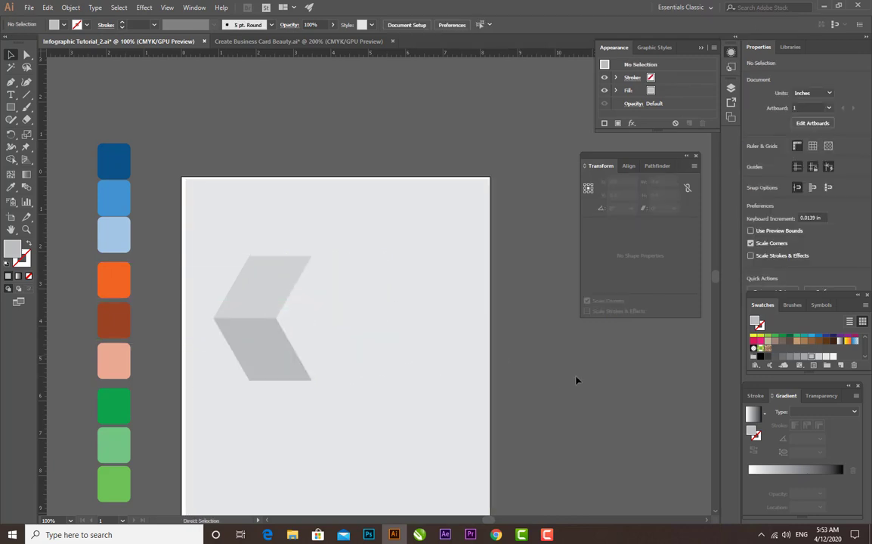
key("ctrl+plus")
key("ctrl+plus")
key("ctrl+plus")
left_click_drag(290, 368, 389, 334)
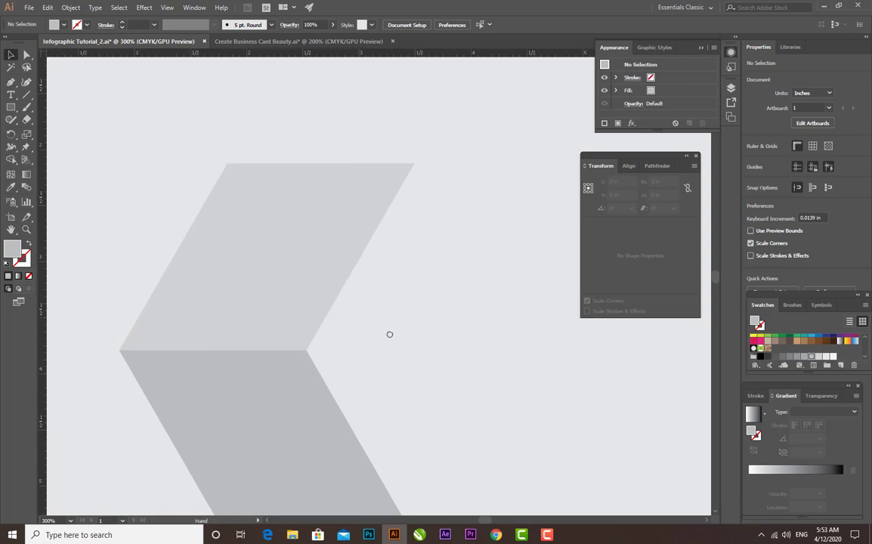
key("ctrl+minus")
key("ctrl+minus")
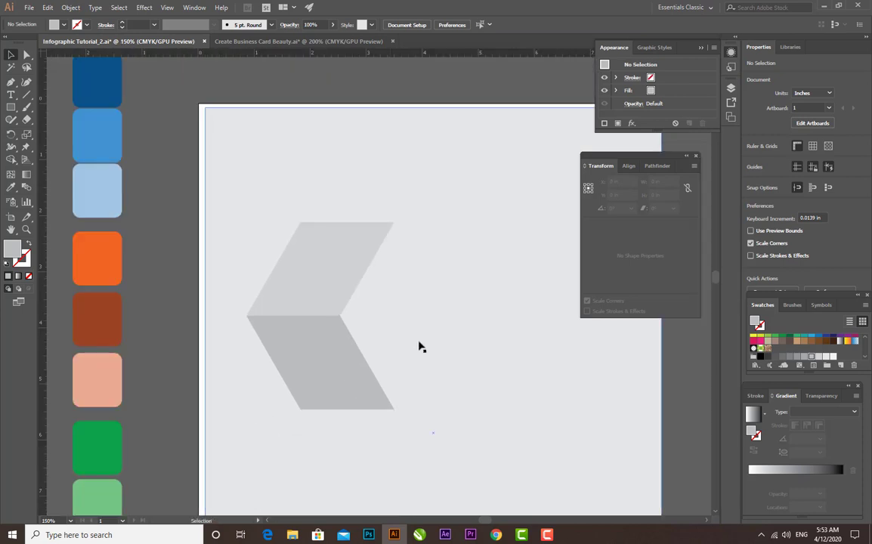
left_click_drag(337, 357, 237, 331)
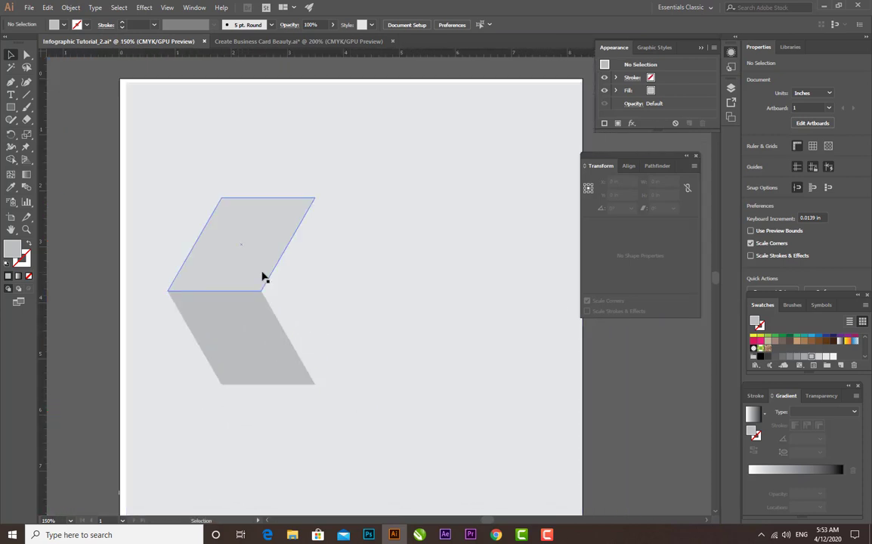
Align the background rectangle to the artboard's top-left corner and lock it in place.
left_click_drag(397, 136, 391, 134)
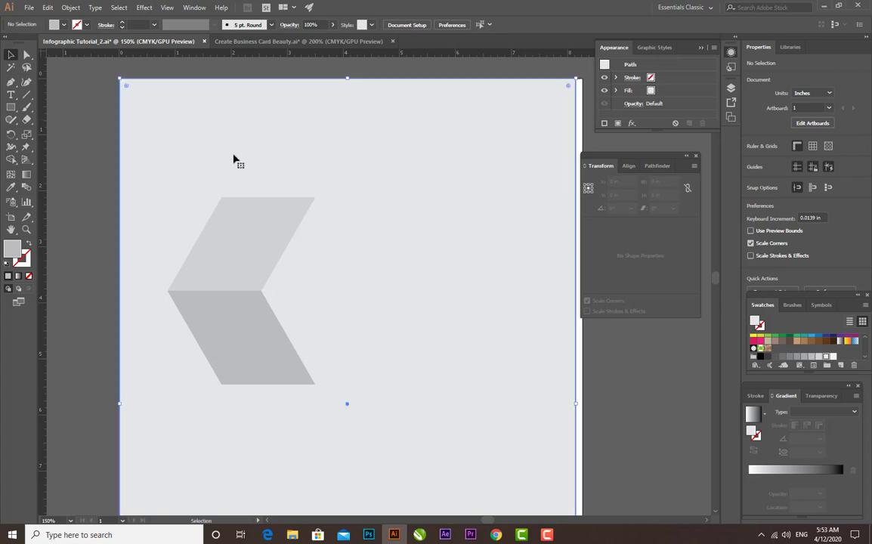
left_click(105, 162)
left_click(134, 122)
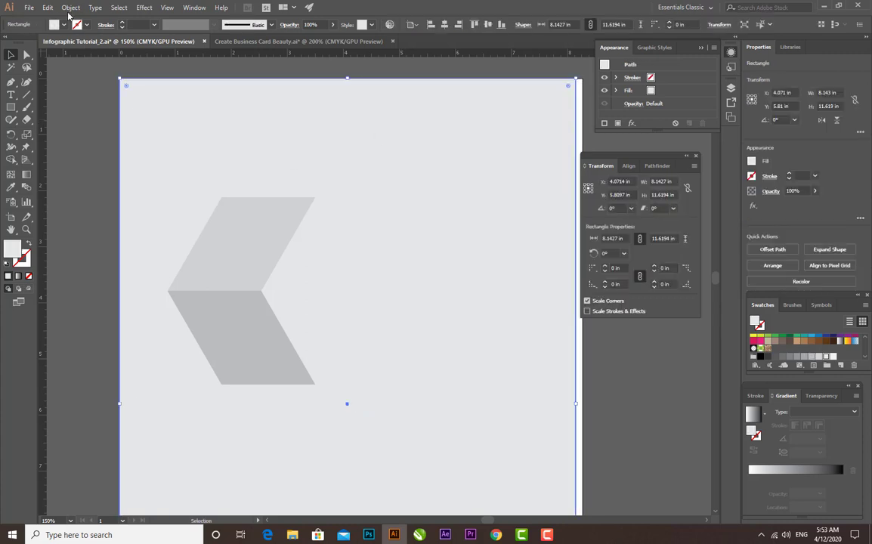
left_click(68, 9)
mouse_move(85, 69)
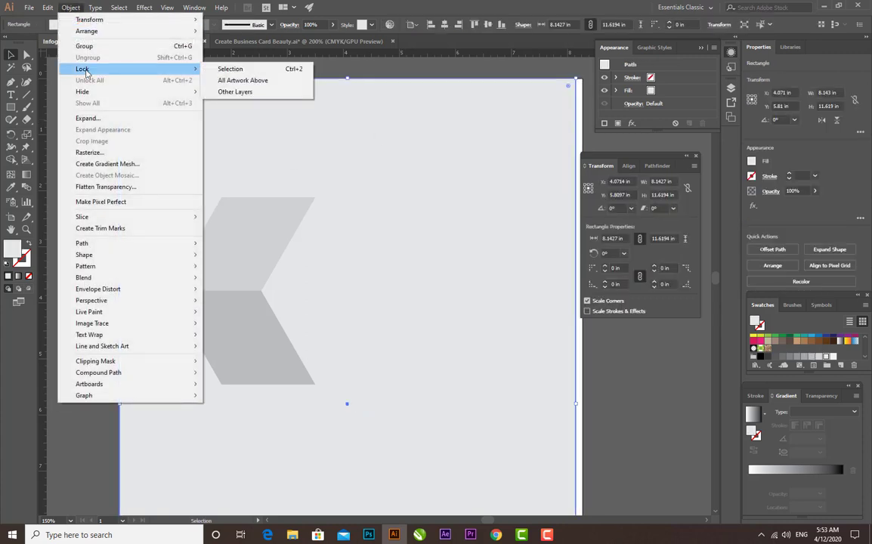
left_click(229, 69)
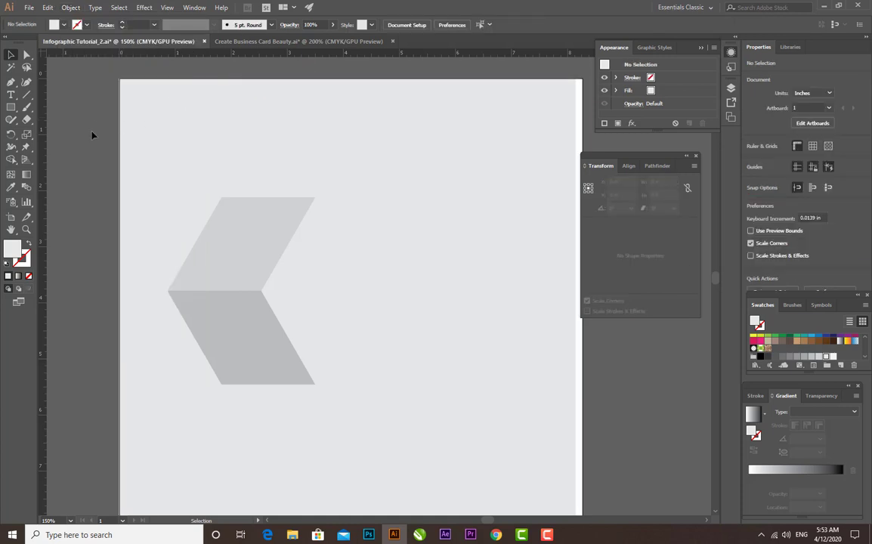
left_click(251, 245)
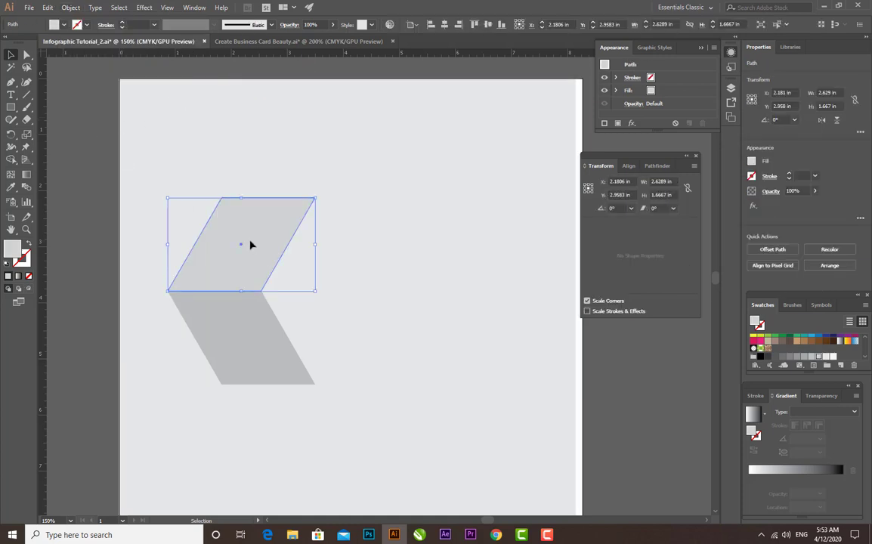
left_click(106, 235)
Draw a 1.38 in horizontal line with a 1 pt red stroke, starting from the chevron's inner corner.
left_click(25, 96)
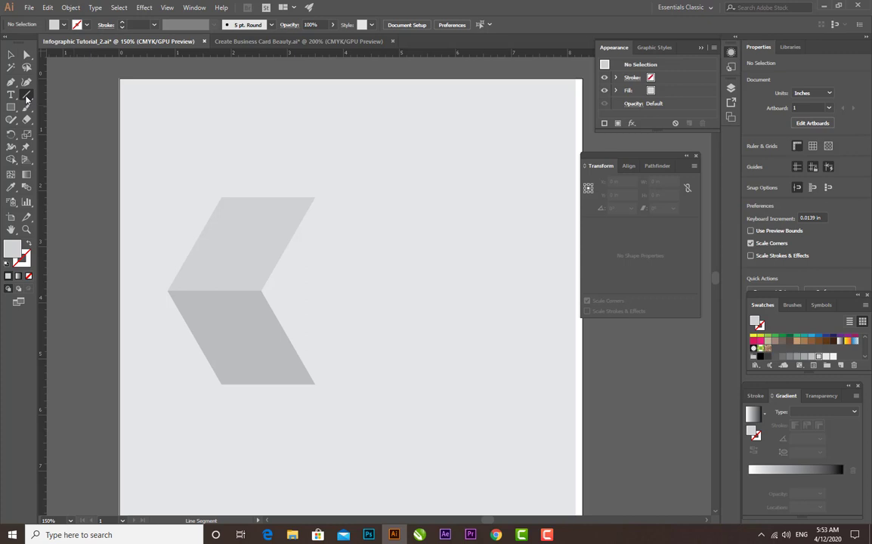
left_click(86, 26)
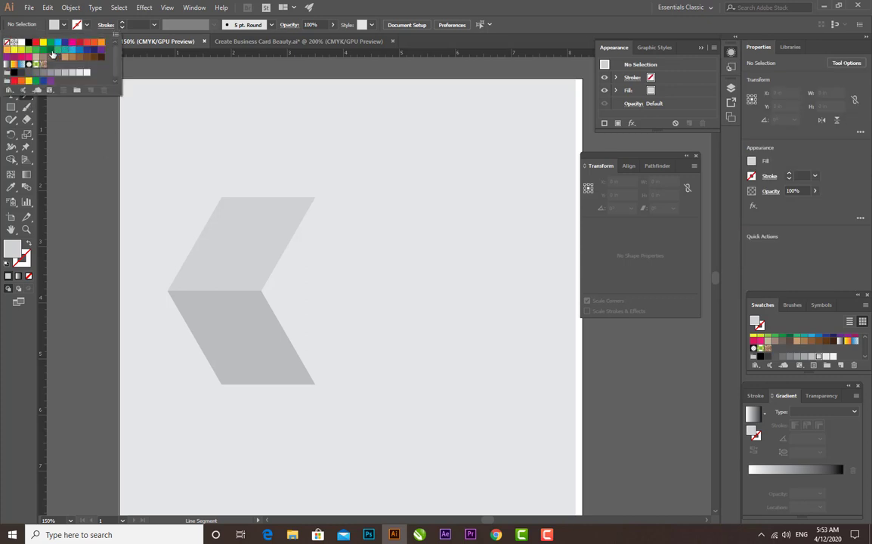
left_click(78, 42)
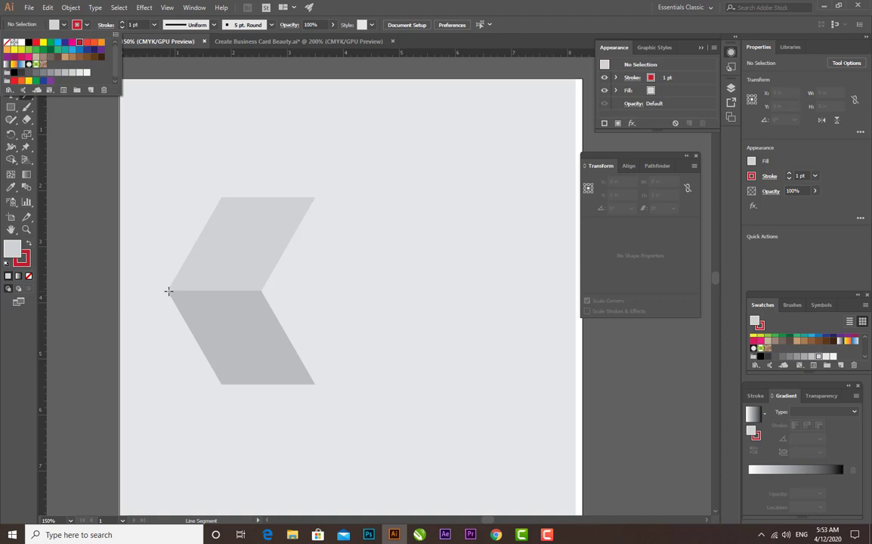
left_click(168, 291)
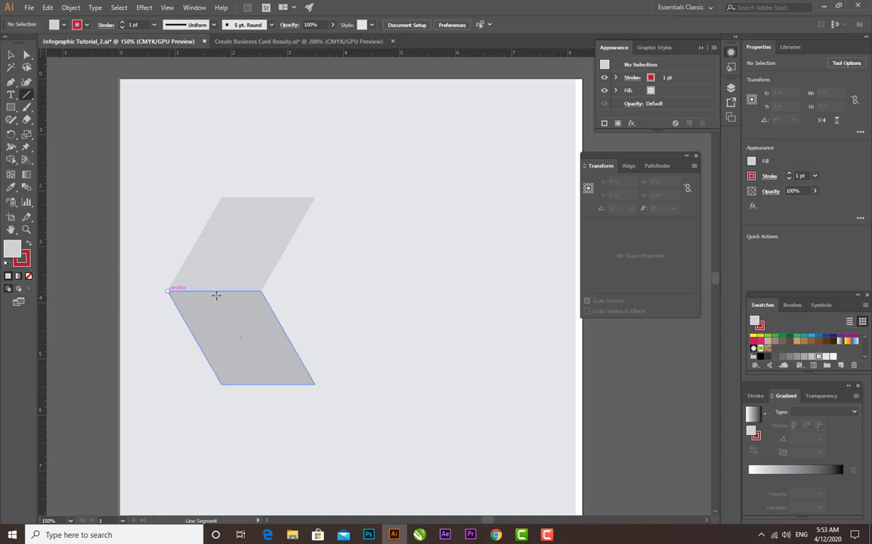
left_click(262, 291)
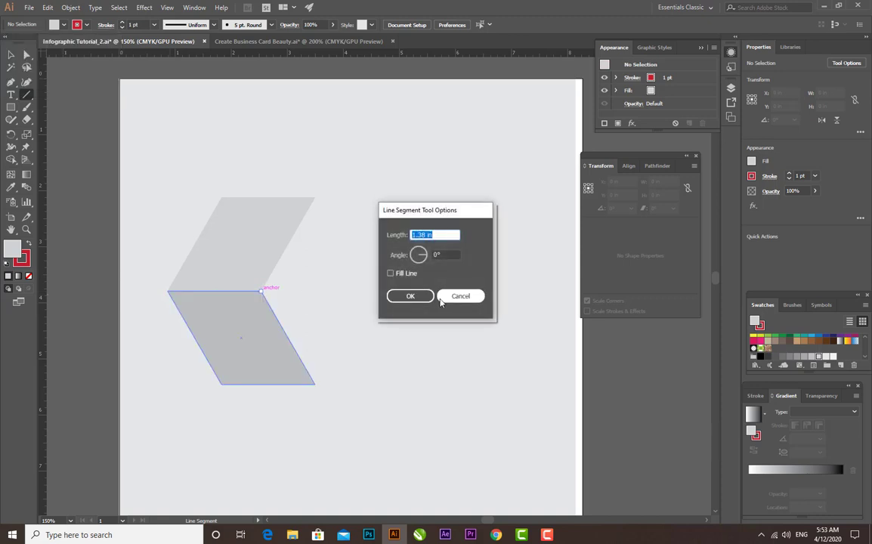
left_click(401, 296)
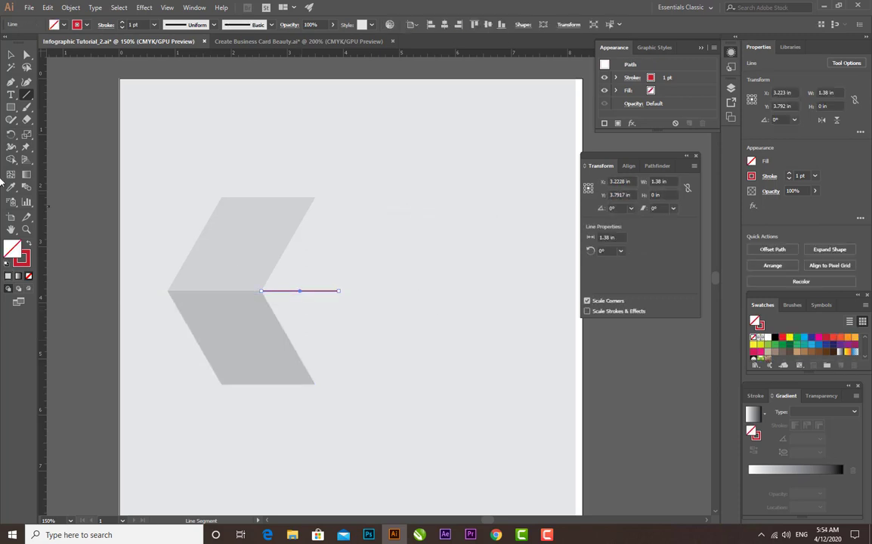
Move the red line onto the seam between the parallelograms, starting at the chevron's outer corner.
left_click(11, 54)
left_click(72, 179)
key("ctrl+plus")
key("ctrl+plus")
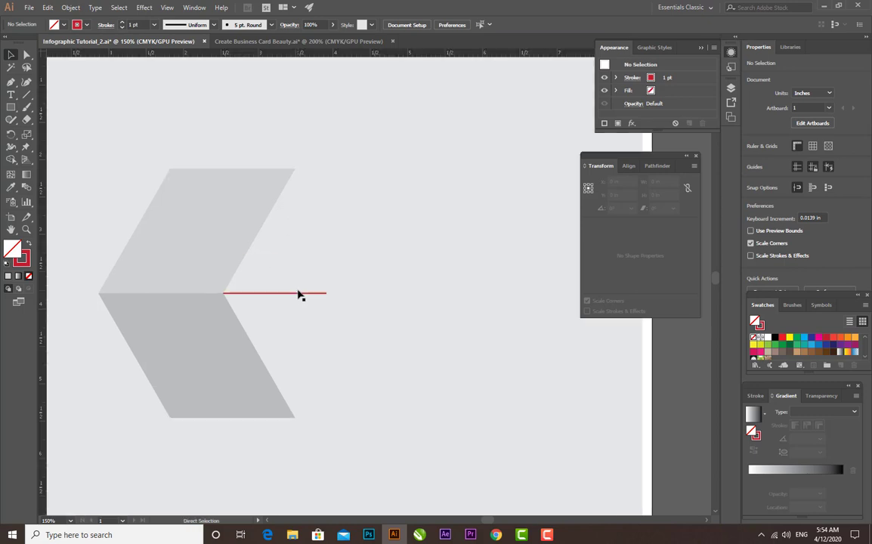
left_click(19, 302)
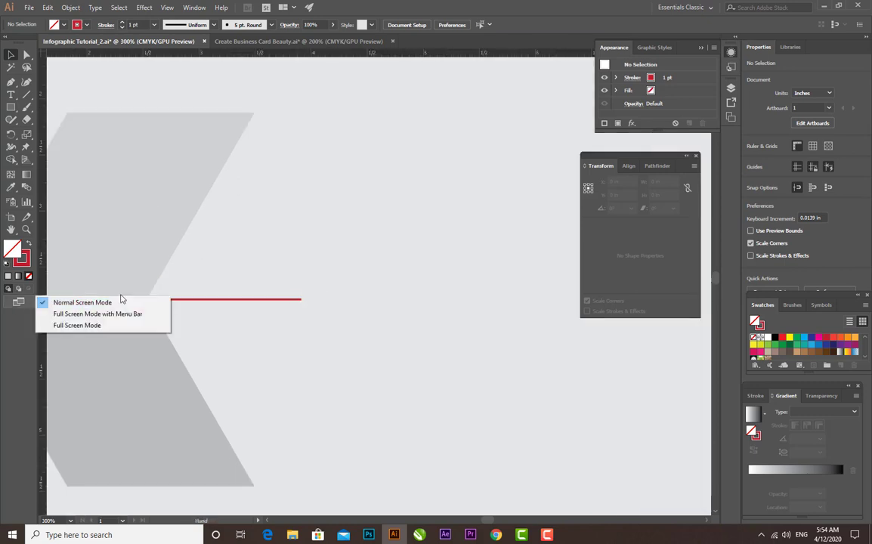
left_click(263, 260)
left_click_drag(179, 254, 308, 243)
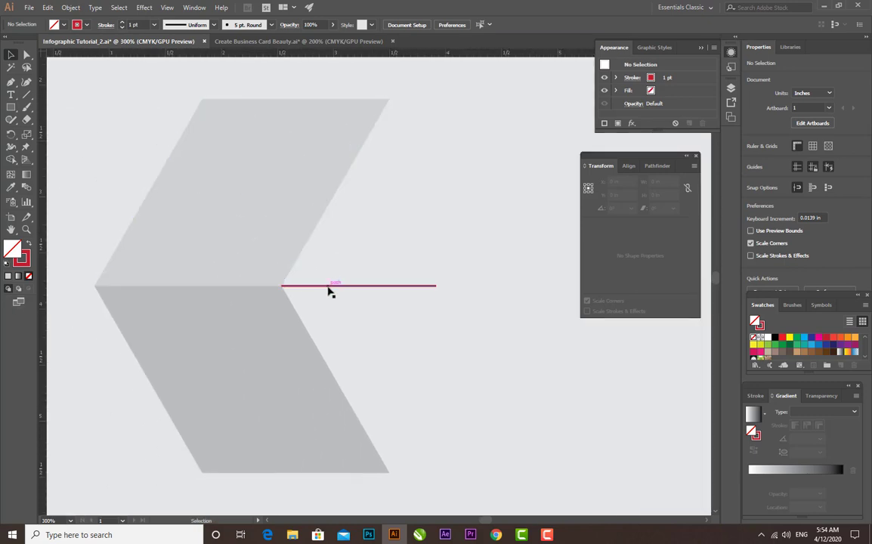
left_click_drag(330, 291, 143, 291)
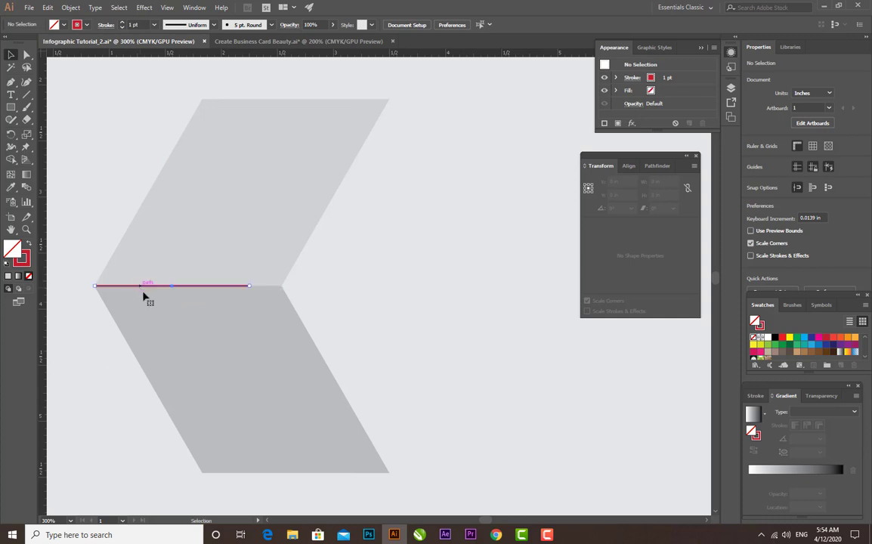
Lengthen the red line to span the whole seam and move it so it extends rightward from the chevron's inner corner.
left_click(113, 330)
left_click(192, 287)
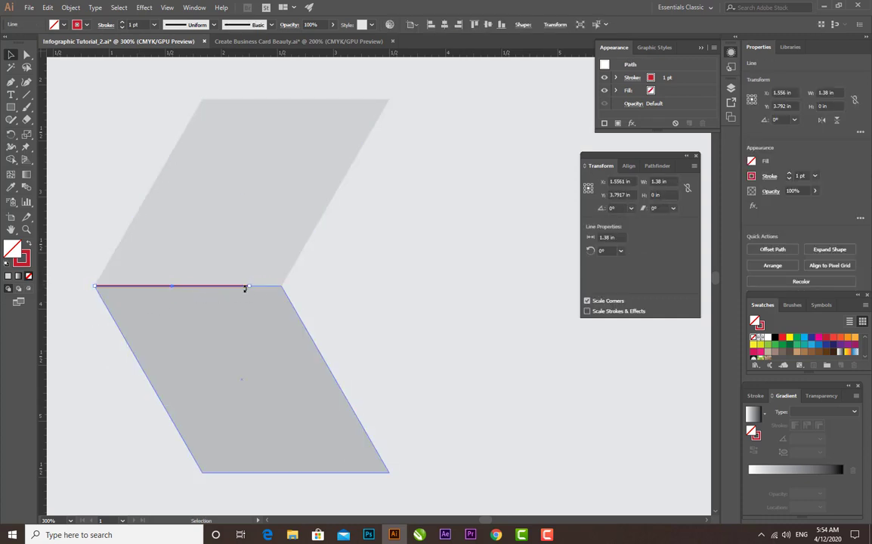
left_click_drag(250, 288, 281, 286)
left_click(145, 320)
left_click(155, 288)
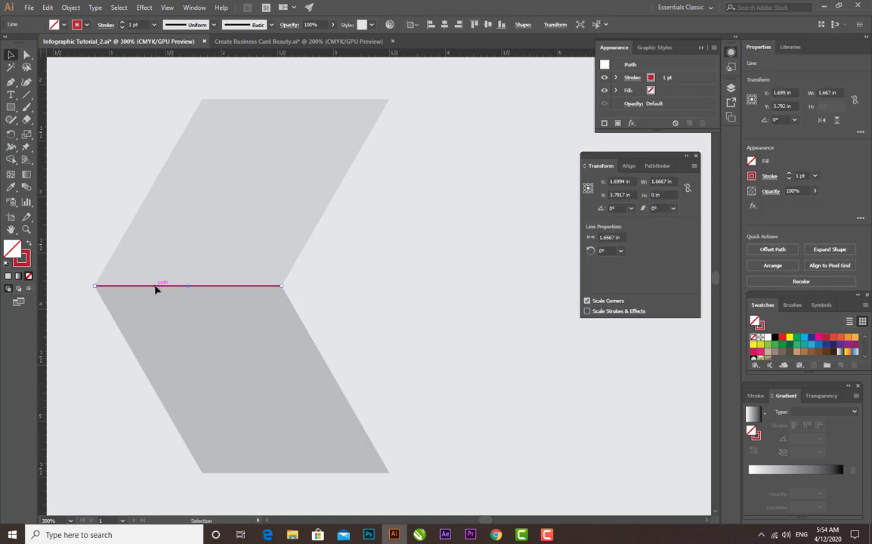
left_click_drag(158, 289, 345, 290)
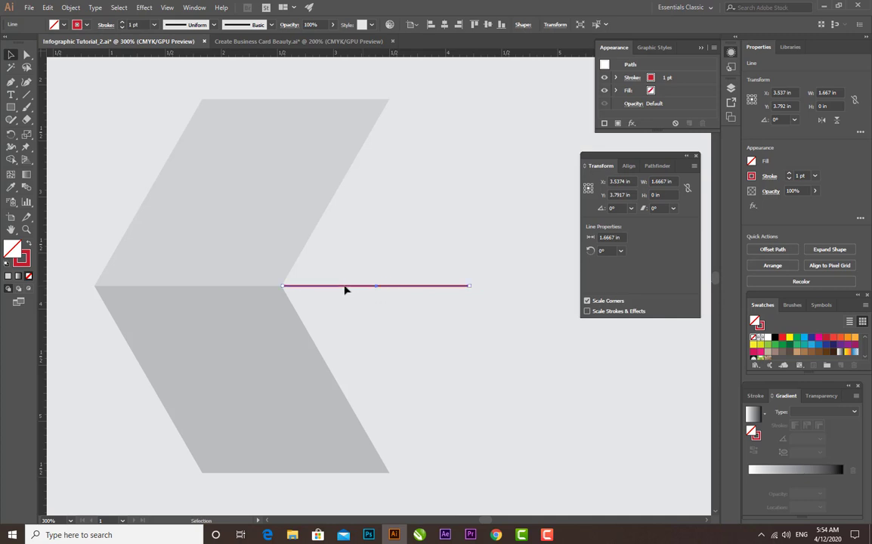
left_click(117, 350)
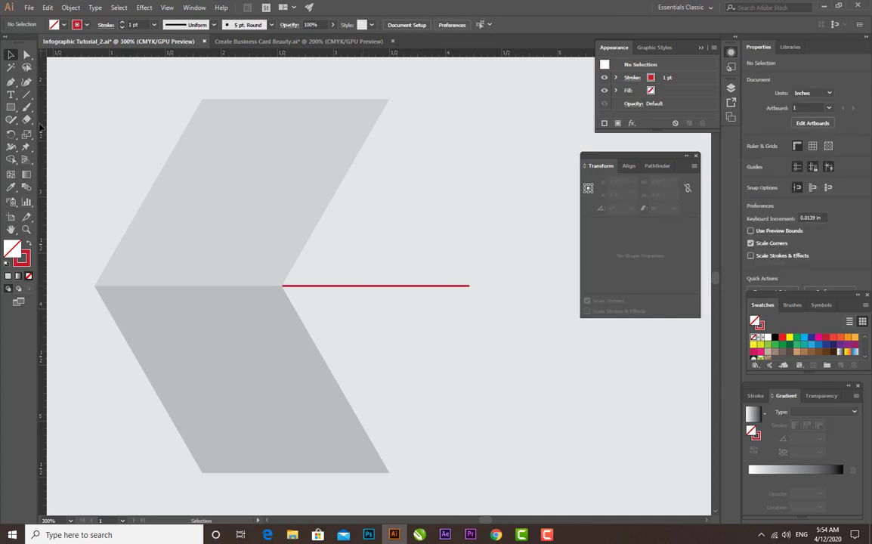
Place vertical guides at the parallelograms' right corners, at 3.5 in, and just past the red line's right end, at about 4.22 in.
left_click_drag(40, 127, 390, 156)
key("ctrl+minus")
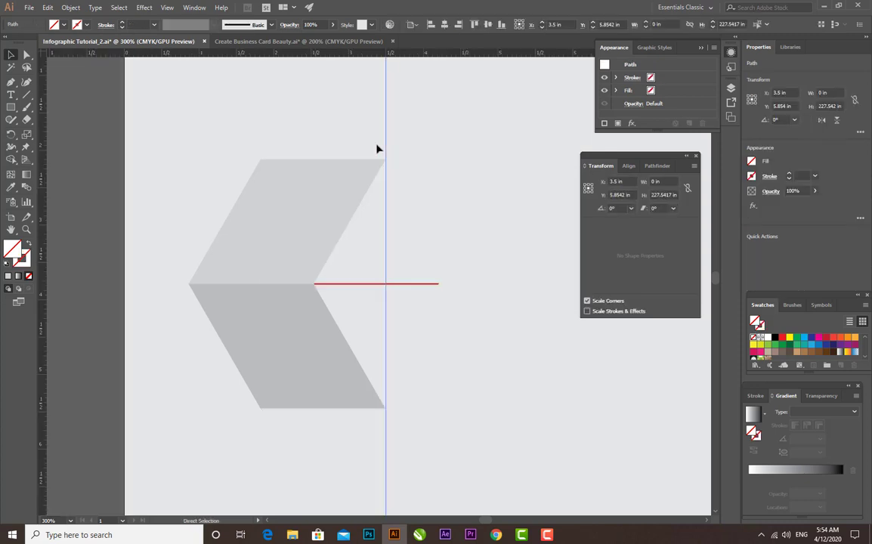
key("ctrl+minus")
key("ctrl+plus")
key("v")
left_click_drag(44, 172, 439, 201)
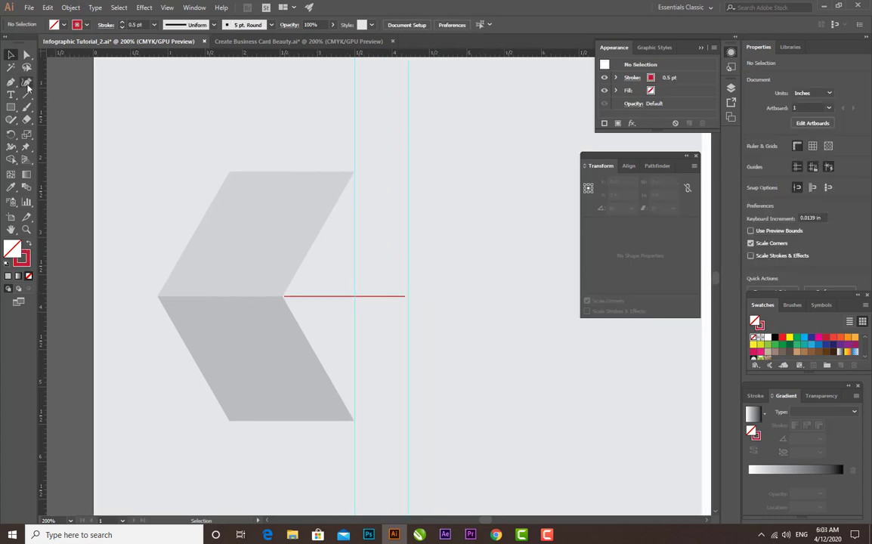
Start a Pen path at the lighter parallelogram's upper-right corner and add a point on the outer guide level with the red line.
key("p")
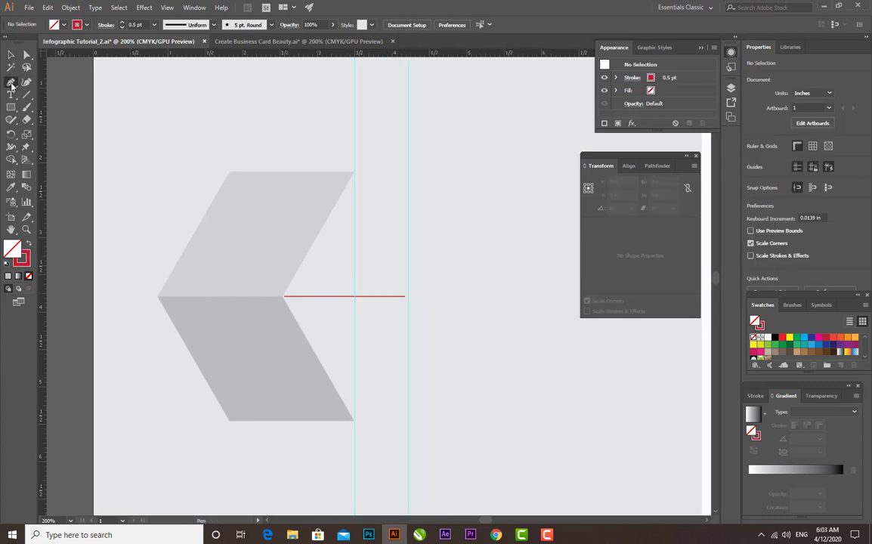
left_click(353, 173)
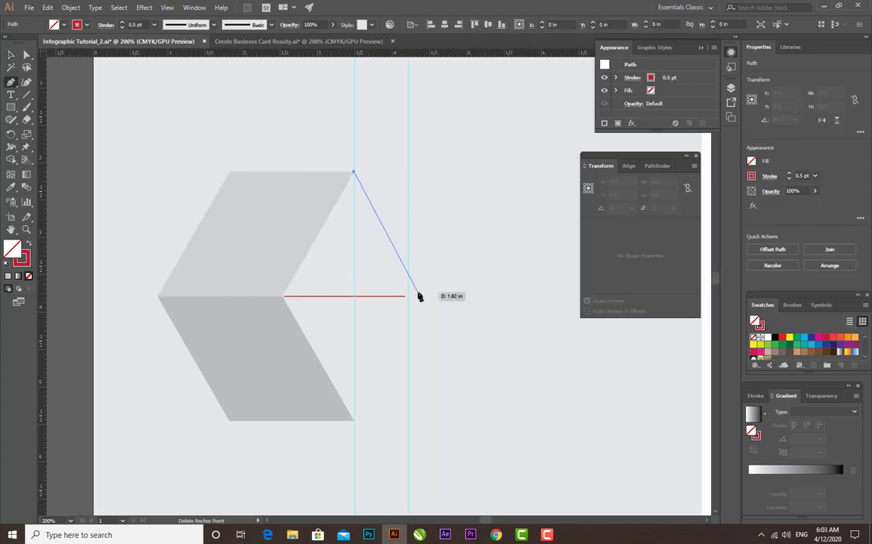
key("ctrl+plus")
key("ctrl+plus")
key("ctrl+plus")
key("space")
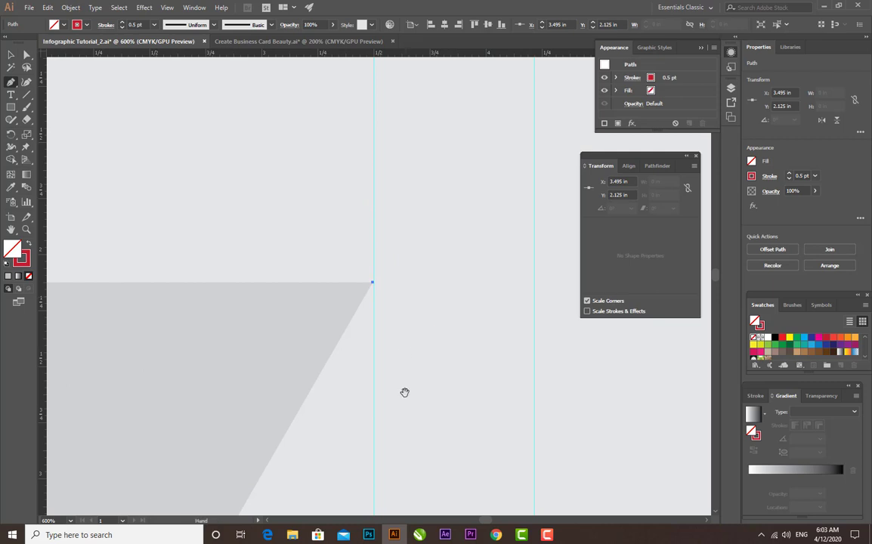
left_click_drag(423, 395, 330, 68)
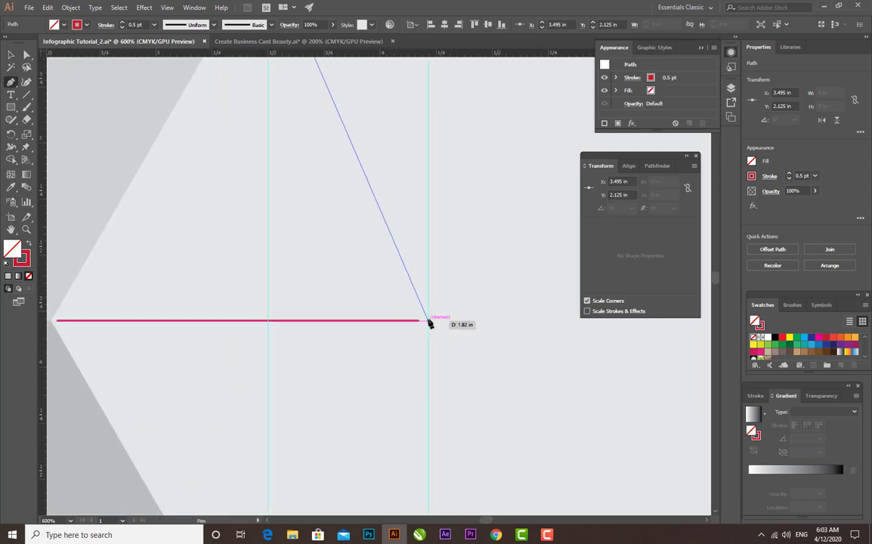
left_click(428, 321)
Continue the path through the darker parallelogram's lower-right corner and the chevron's inner corner, closing it at the starting point.
key("space")
left_click_drag(360, 428, 396, 161)
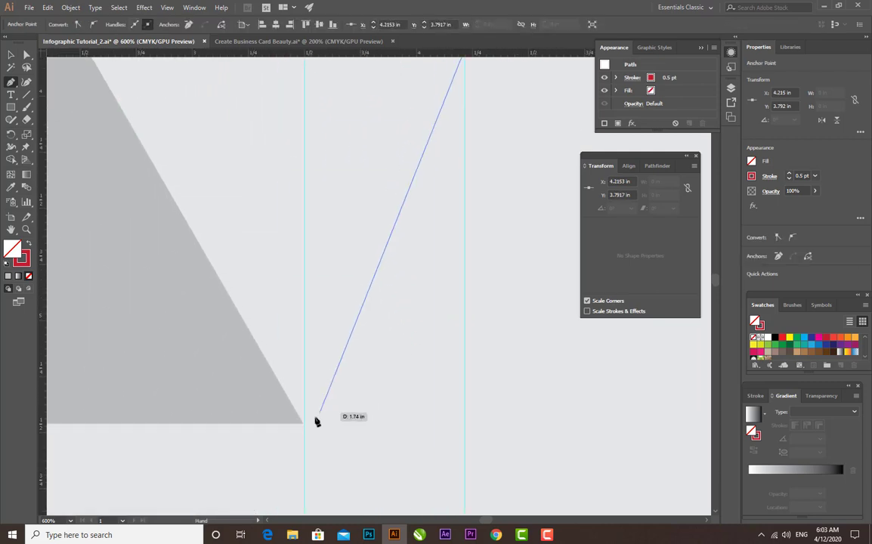
left_click(303, 423)
left_click_drag(212, 274, 397, 493)
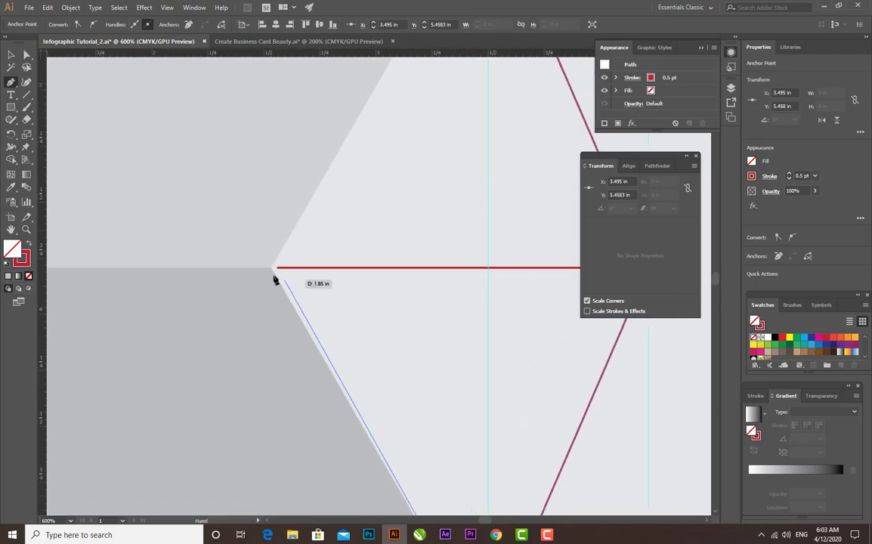
left_click(272, 268)
key("space")
left_click_drag(263, 297, 208, 491)
left_click_drag(294, 284, 259, 361)
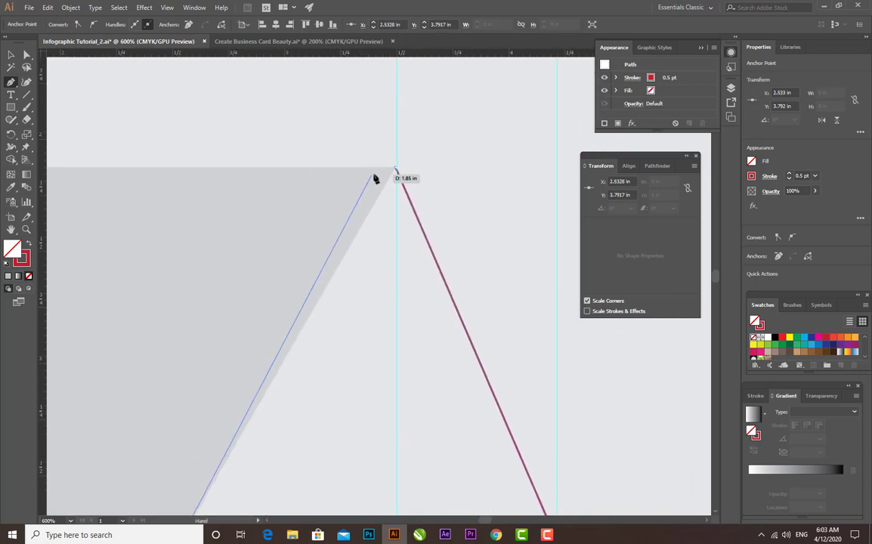
left_click(395, 168)
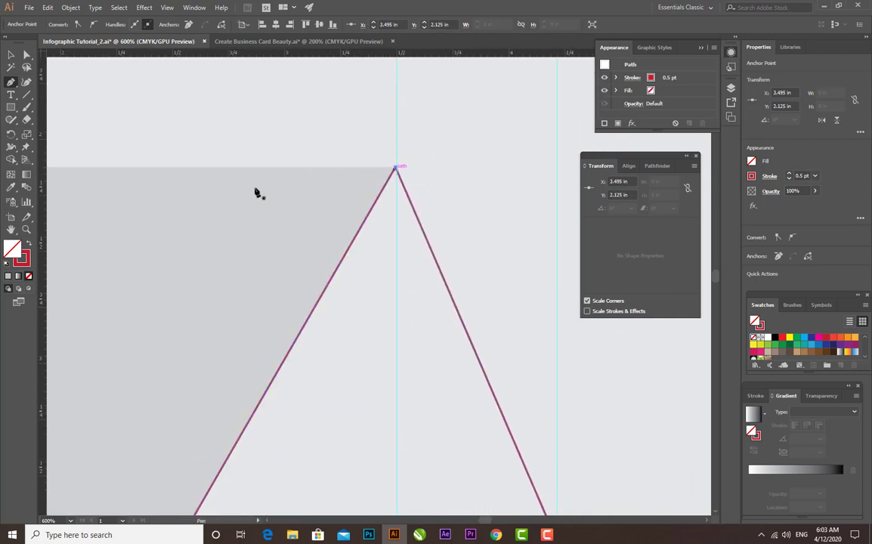
key("v")
left_click(216, 116)
Remove the red stroke from the new four-sided shape.
key("ctrl+minus")
key("ctrl+minus")
key("ctrl+minus")
key("ctrl+minus")
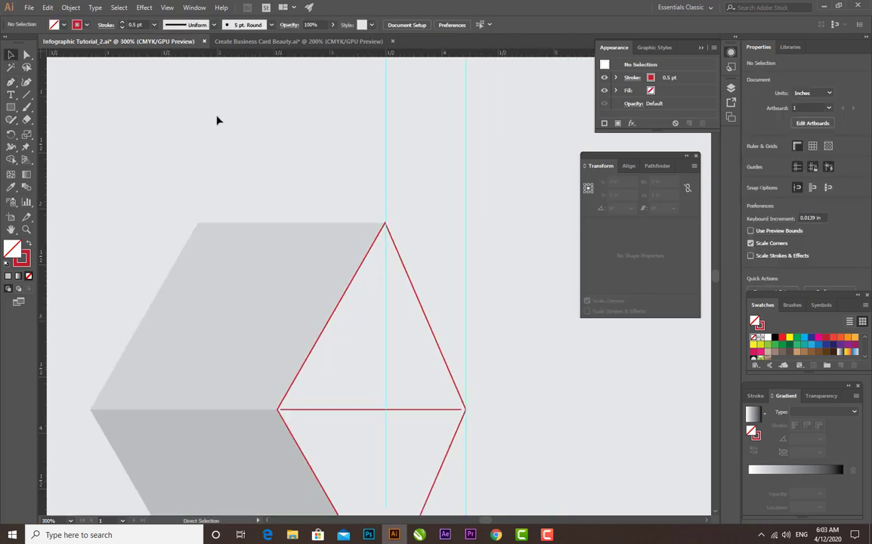
key("ctrl+equal")
key("ctrl+equal")
left_click_drag(454, 266, 422, 168)
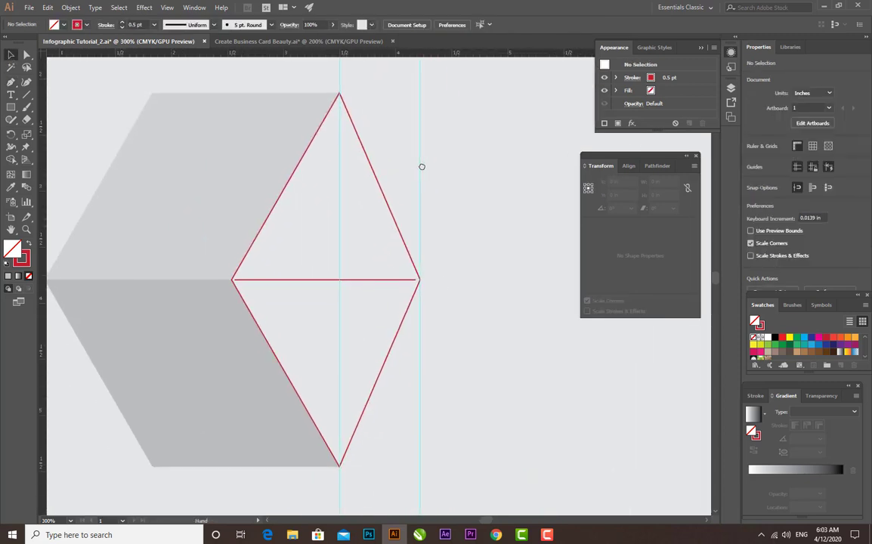
left_click(389, 213)
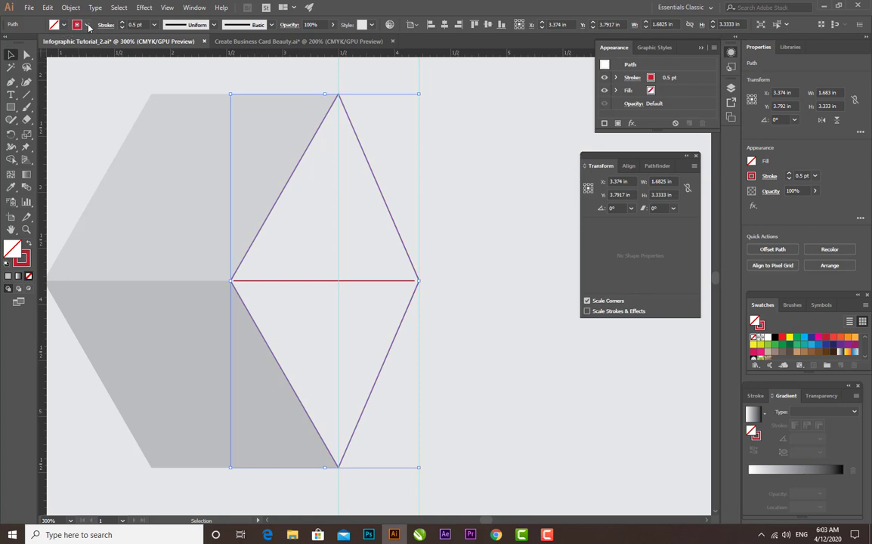
left_click(89, 28)
left_click(8, 42)
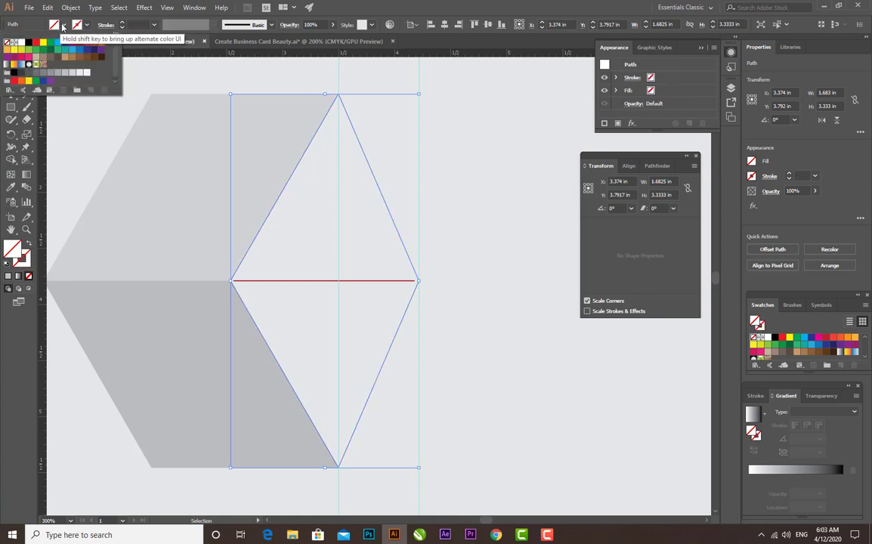
Fill the four-sided shape with a medium grey swatch darker than both parallelograms.
left_click(63, 27)
left_click(63, 27)
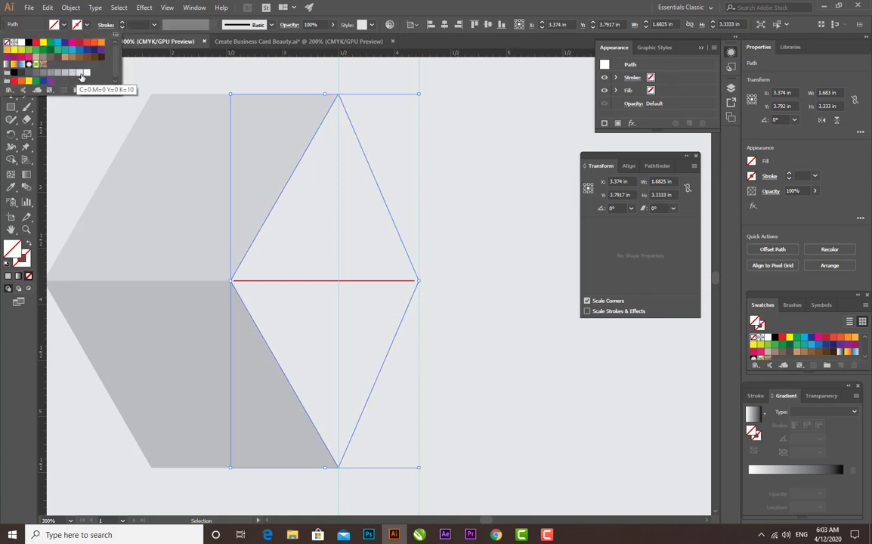
left_click(79, 75)
left_click(66, 74)
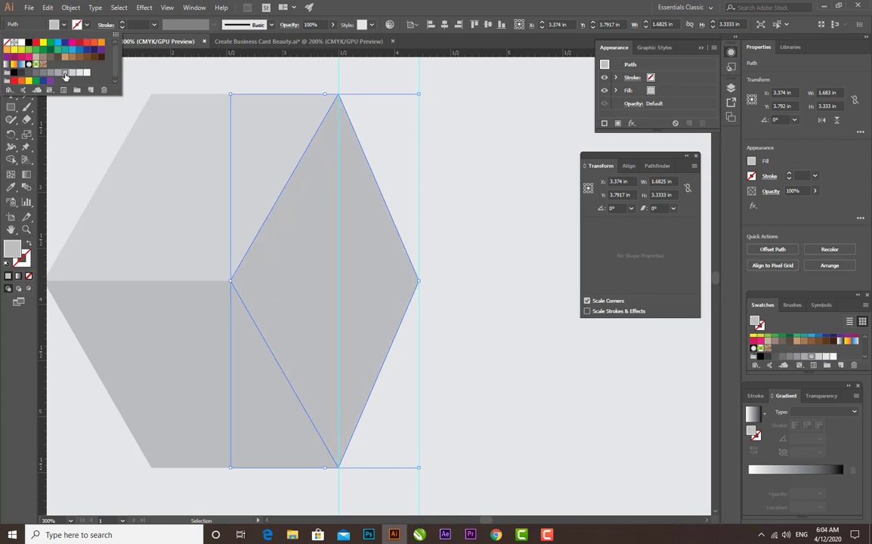
left_click(58, 74)
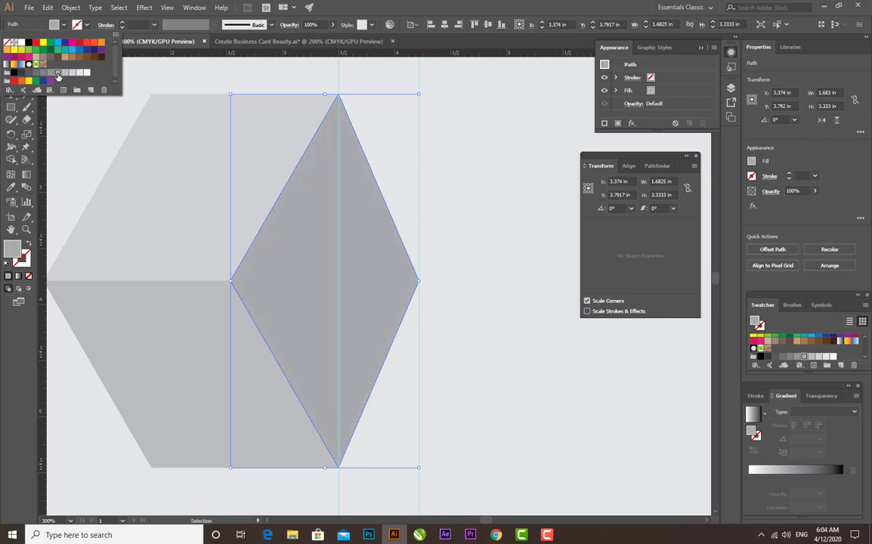
left_click(234, 79)
left_click(463, 155)
Delete both vertical guides from the artboard.
key("ctrl+minus")
key("ctrl+minus")
key("ctrl+minus")
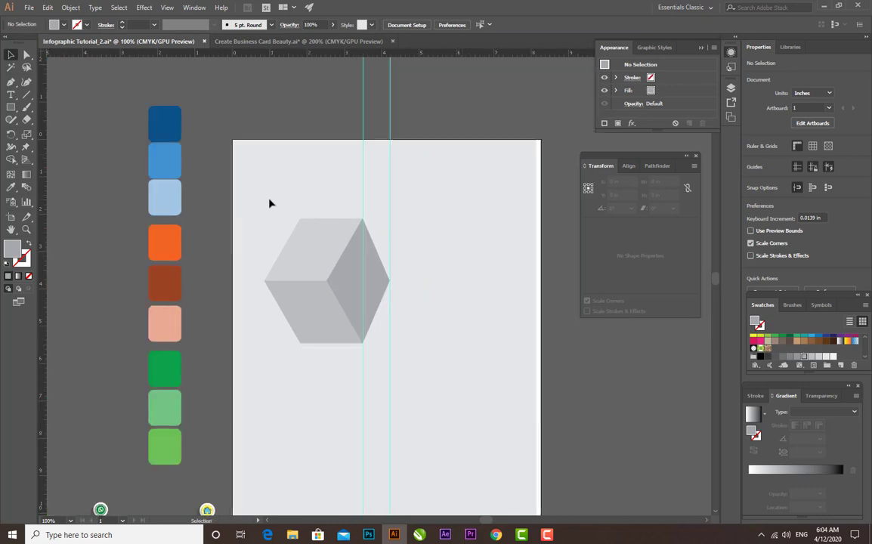
left_click_drag(259, 200, 422, 366)
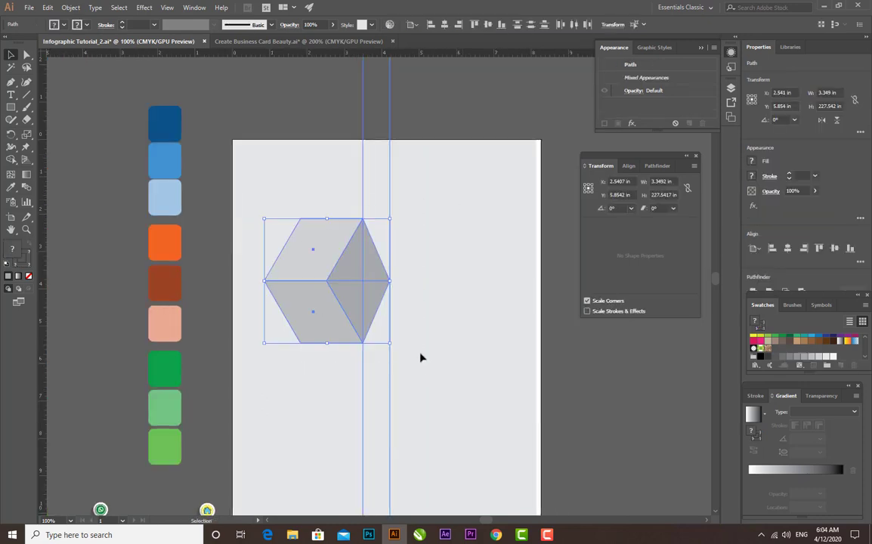
left_click(438, 284)
left_click(390, 198)
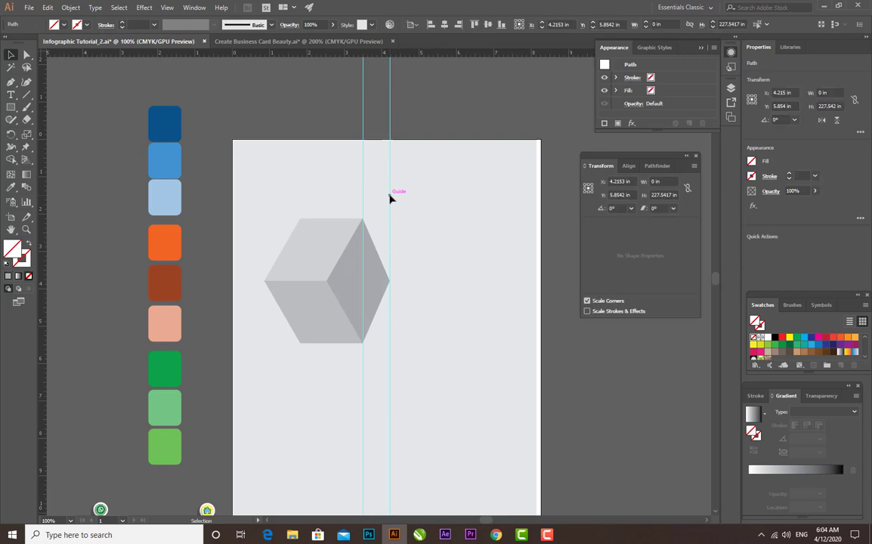
left_click(363, 197)
key("Delete")
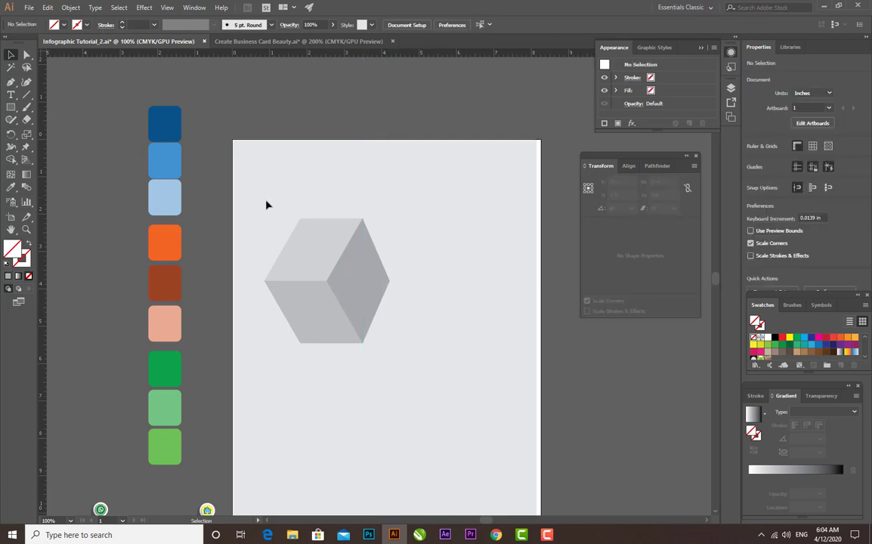
Scale all three faces of the cube down together to about 2.57 × 2.56 in and shift it slightly right.
left_click_drag(266, 201, 433, 386)
left_click_drag(391, 221, 434, 249)
left_click(434, 249)
left_click_drag(342, 282, 355, 279)
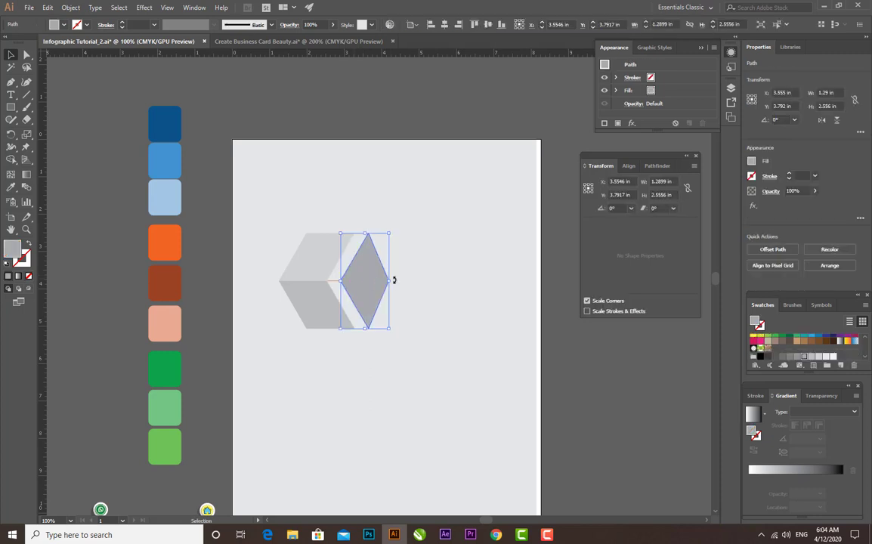
key("ctrl+z")
left_click_drag(422, 210, 268, 354)
left_click_drag(314, 308, 322, 307)
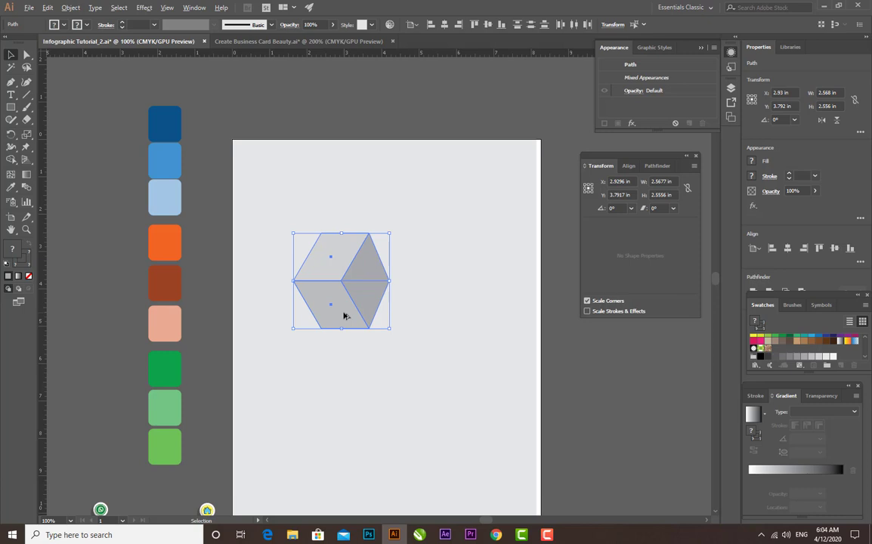
Discard the trial copy beside the cube and duplicate the cube directly below the original with their edges touching.
left_click_drag(344, 315, 443, 319)
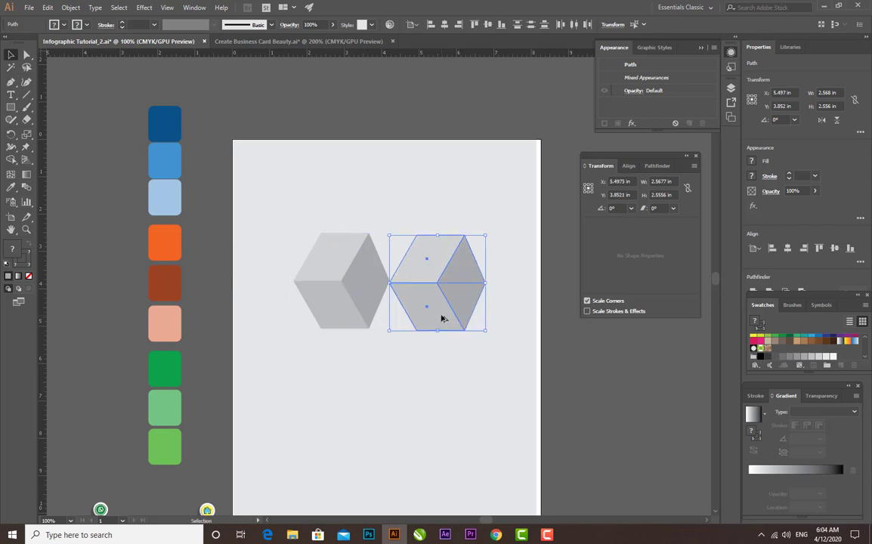
key("Delete")
left_click_drag(262, 217, 415, 350)
left_click_drag(363, 360, 352, 411)
Move both stacked cubes together right and slightly up to the middle of the artboard.
left_click_drag(423, 234, 293, 452)
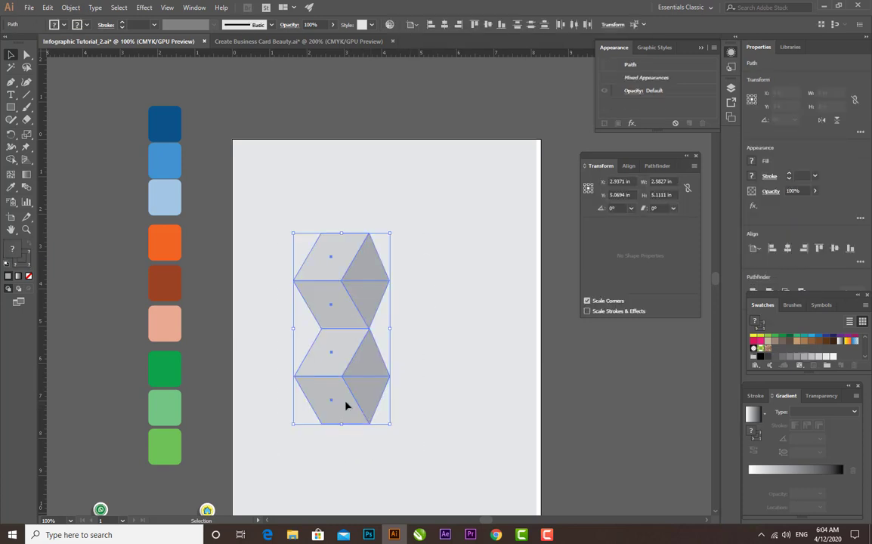
left_click_drag(345, 406, 392, 401)
left_click(575, 399)
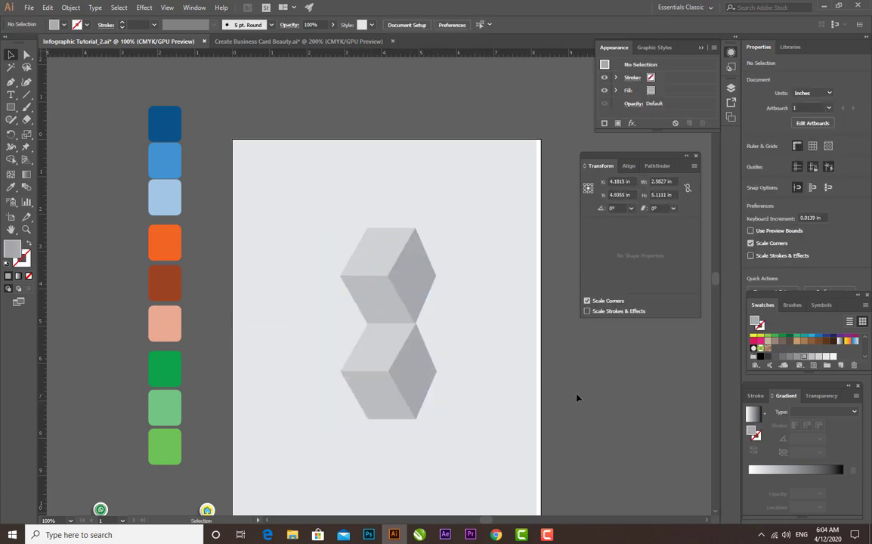
Duplicate the upper cube into the gap at the left, between the two stacked cubes.
left_click(407, 293)
left_click_drag(314, 216, 438, 318)
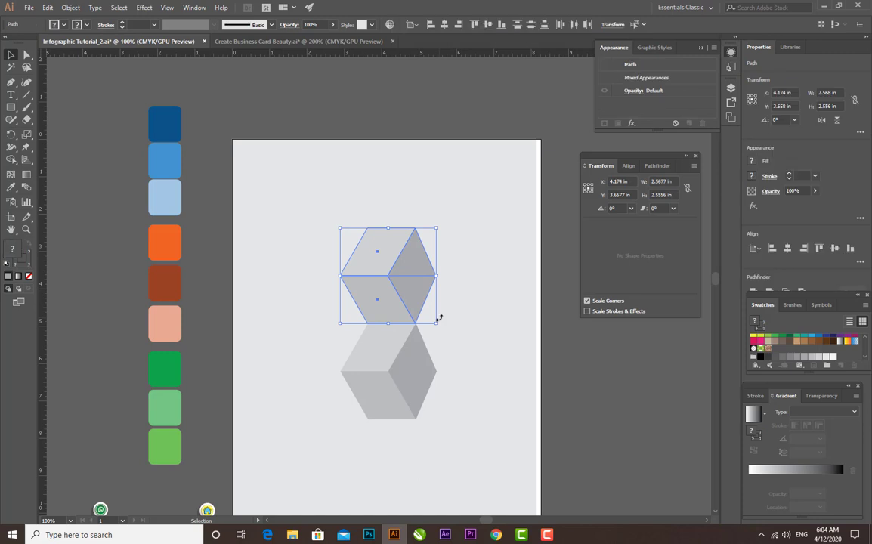
left_click_drag(377, 289, 302, 334)
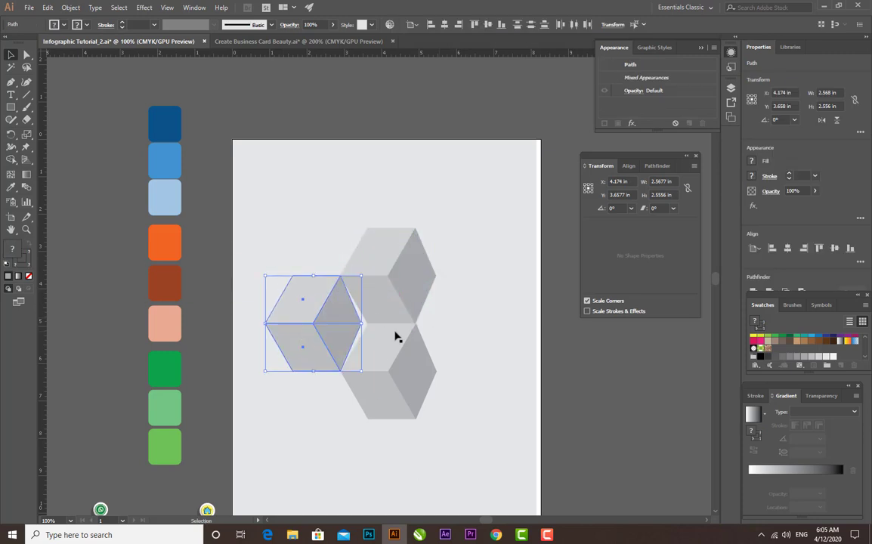
left_click(479, 325)
Pull the right corner anchor of the left cube's dark face toward the junction of the two stacked cubes.
key("ctrl+equal")
key("ctrl+equal")
key("ctrl+equal")
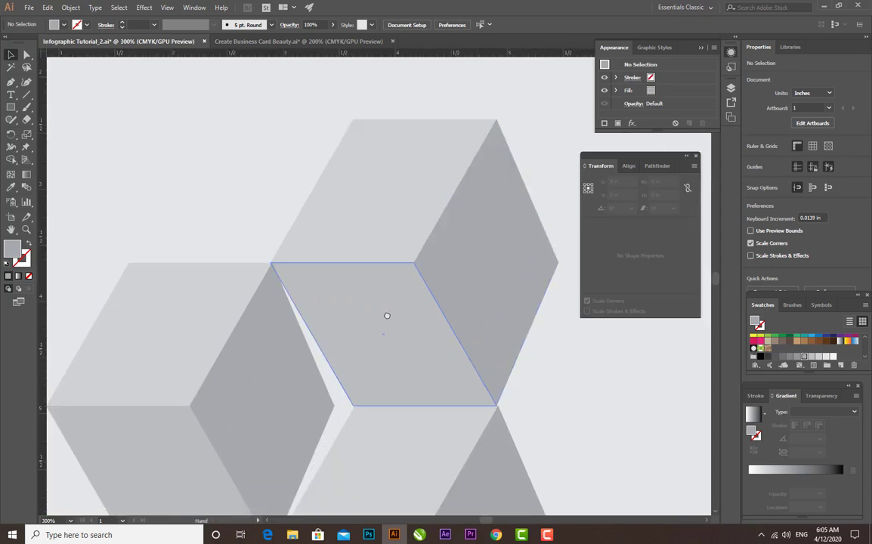
left_click_drag(387, 363, 398, 219)
left_click_drag(445, 287, 462, 287)
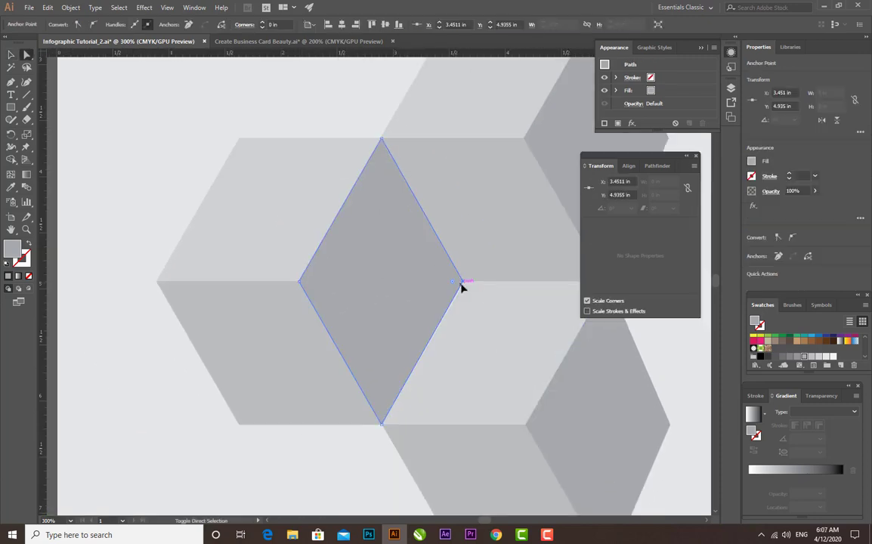
Nudge the dark face's right corner anchor to X 3.6428 in, closing the thin gap beside the lower cube.
left_click(160, 143)
key("ctrl+equal")
key("ctrl+equal")
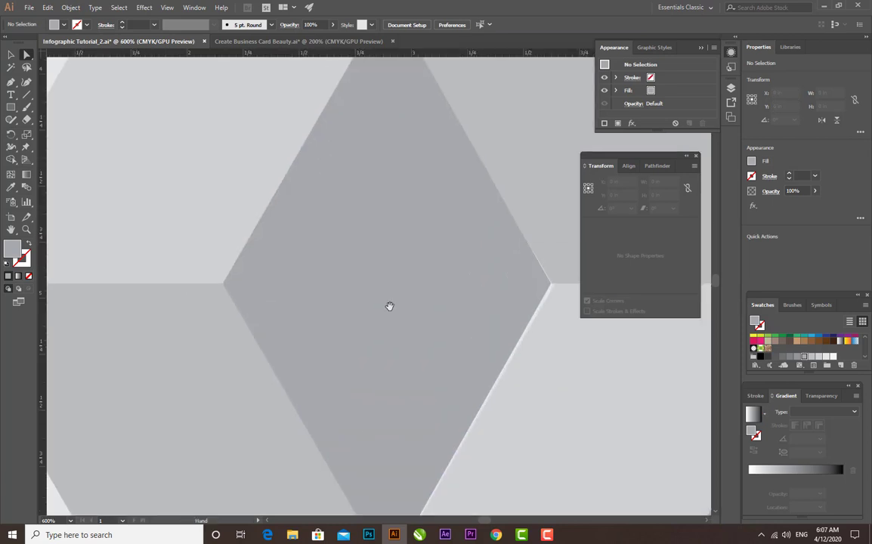
left_click_drag(389, 306, 248, 290)
left_click(410, 270)
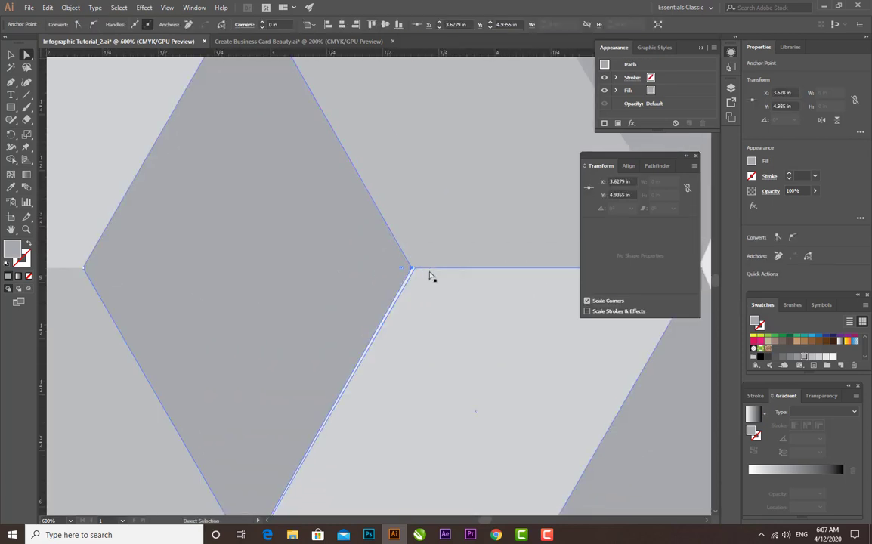
left_click_drag(413, 272, 416, 271)
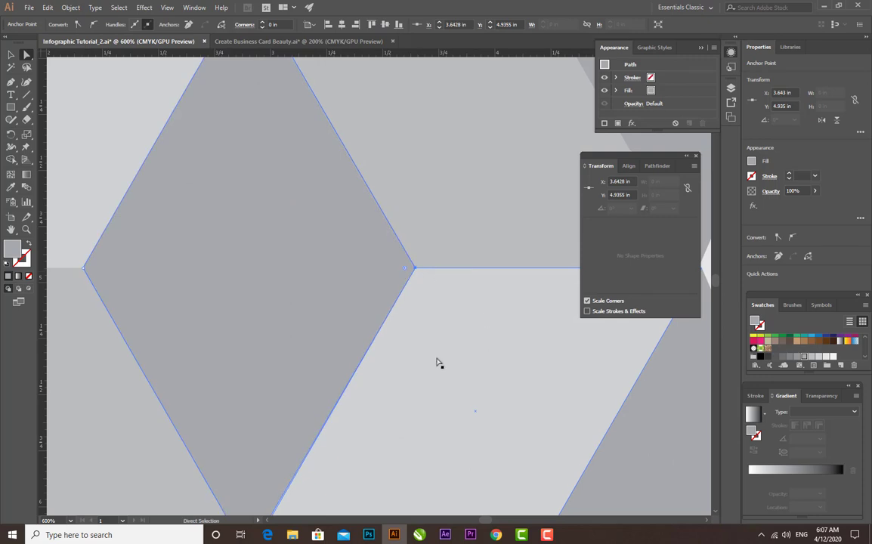
key("v")
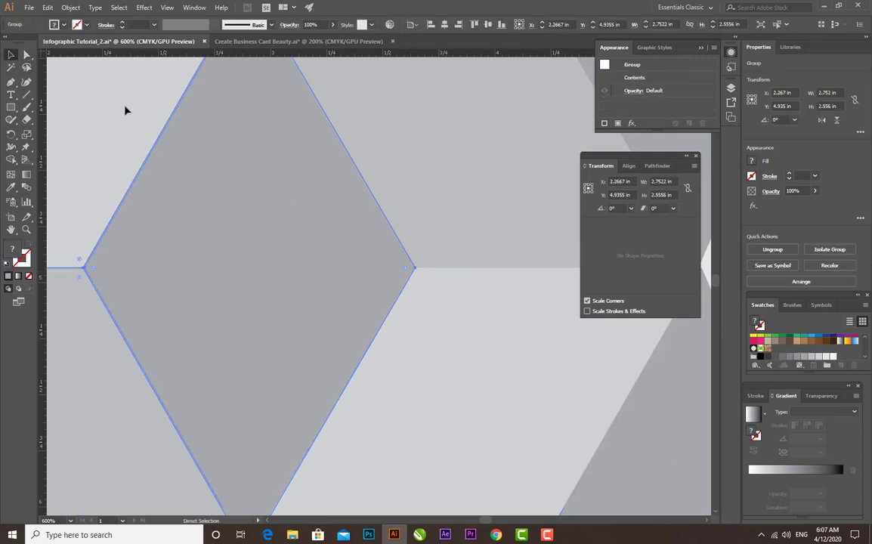
key("ctrl+1")
left_click(457, 416)
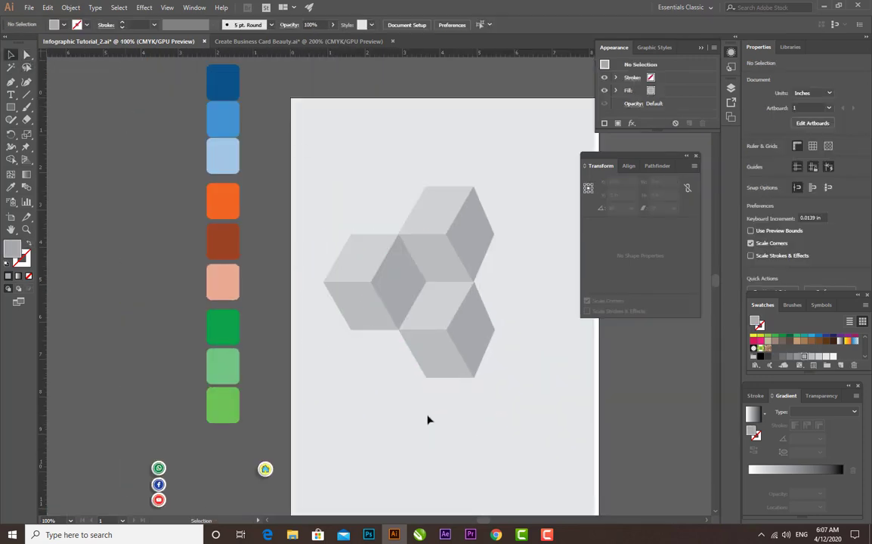
left_click(439, 204)
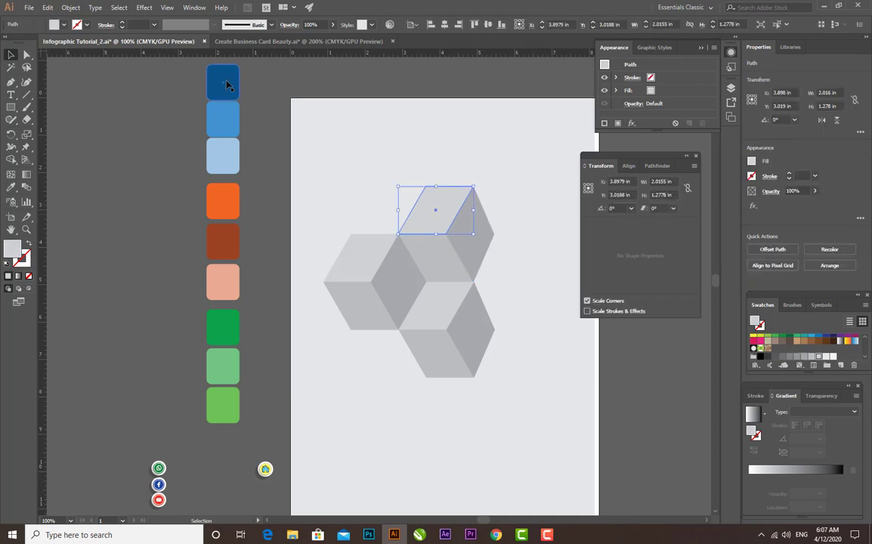
left_click(11, 187)
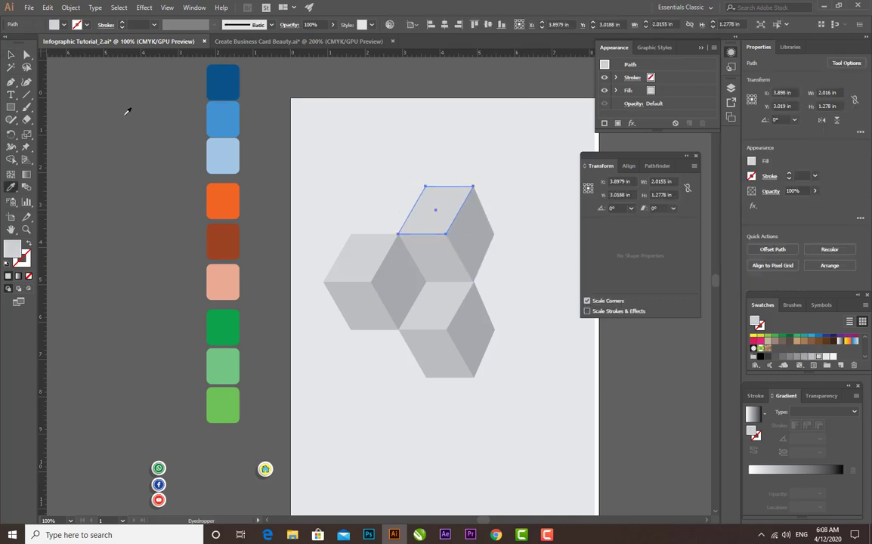
left_click(12, 56)
left_click(340, 173)
left_click(445, 207)
left_click(462, 245)
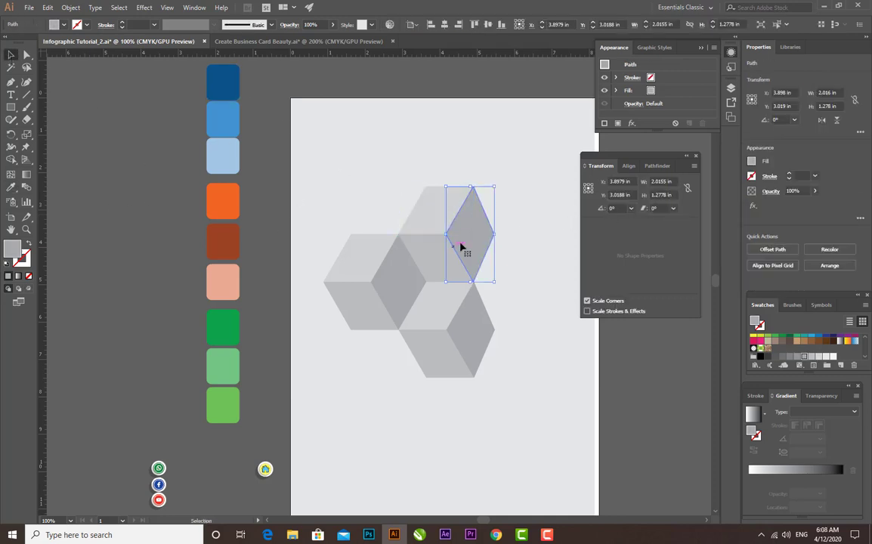
left_click(434, 215)
left_click(443, 248, "shift")
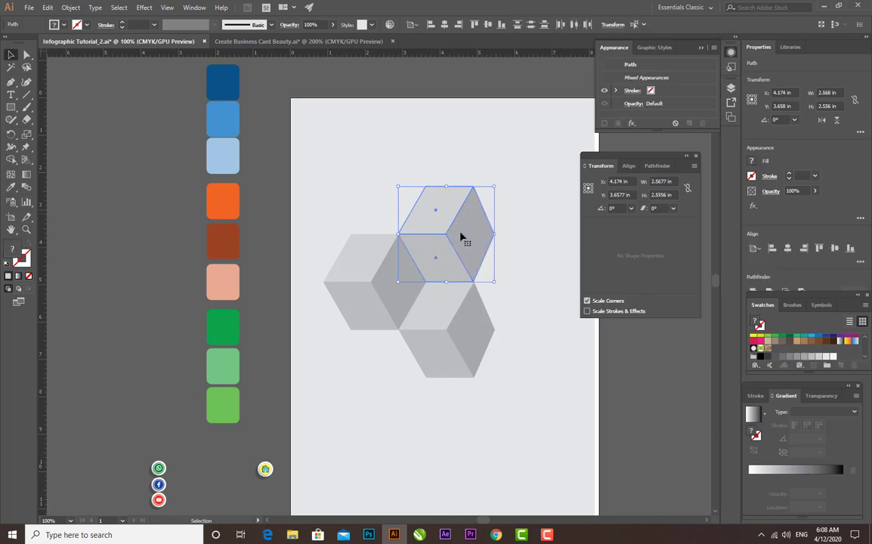
right_click(430, 222)
left_click(390, 219)
Fill the upper cube's top face with the dark blue sampled from the colour squares beside the artboard.
left_click(431, 215)
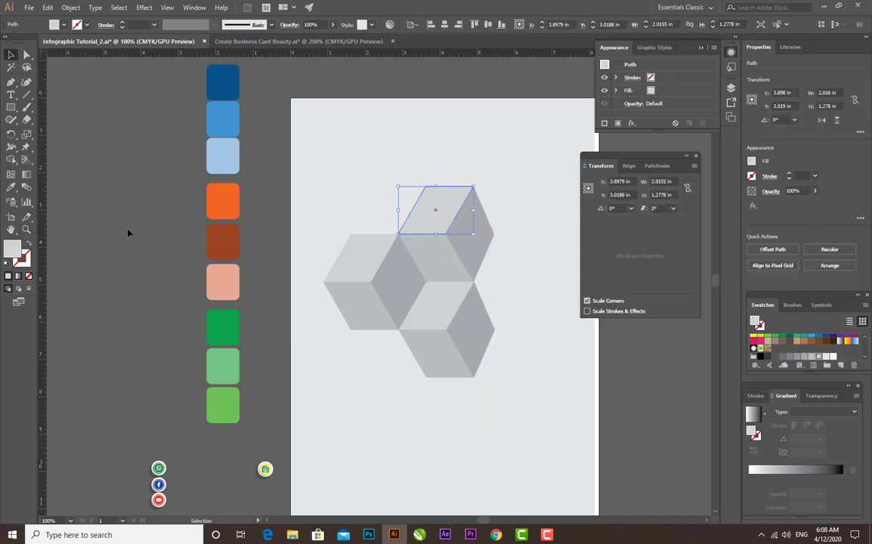
left_click(11, 188)
left_click(227, 84)
key("v")
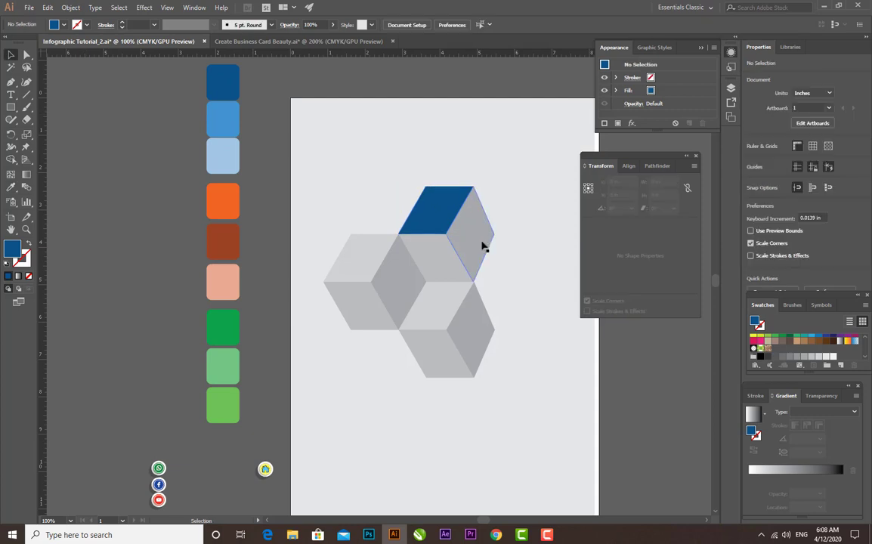
Fill the upper cube's right face with the light blue sample colour.
left_click(483, 245)
left_click(10, 188)
left_click(231, 148)
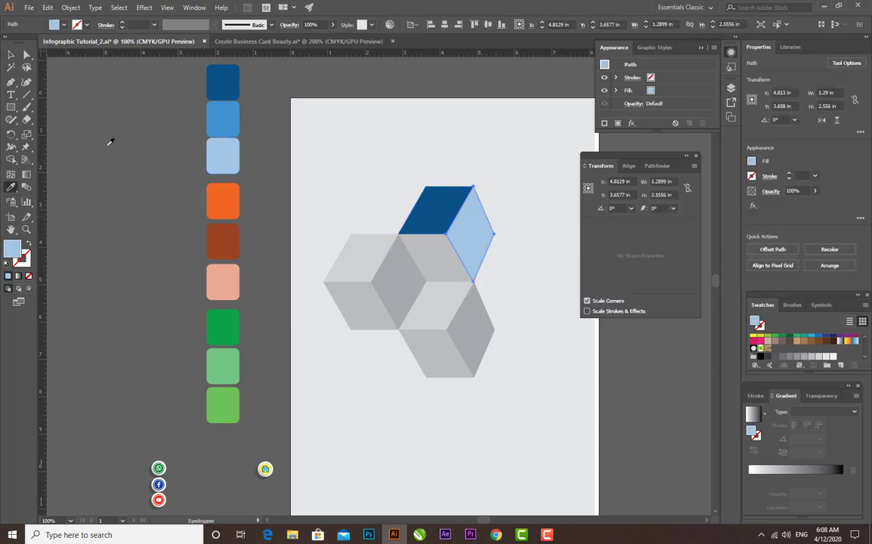
left_click(135, 146)
key("ctrl+z")
left_click(11, 55)
left_click(521, 238)
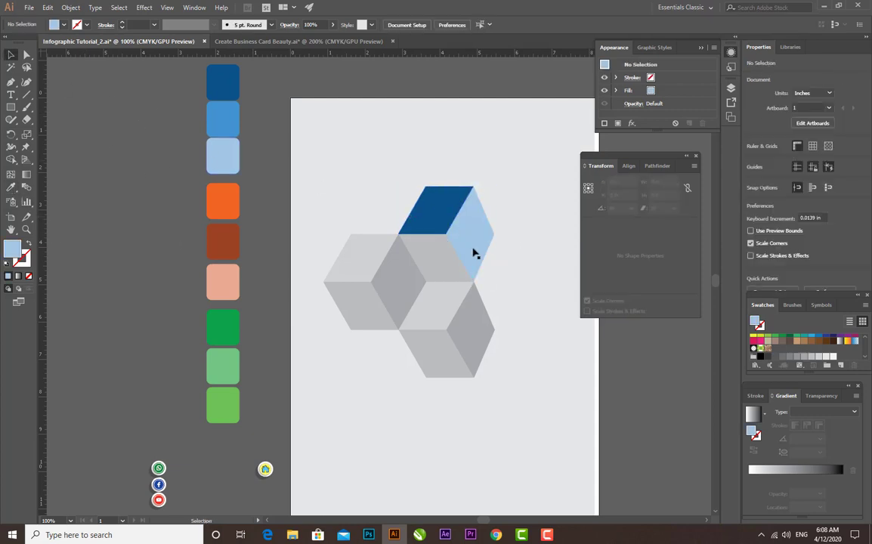
Fill the upper cube's lower face with the medium blue sample colour.
left_click(442, 255)
left_click(11, 188)
left_click(223, 120)
key("v")
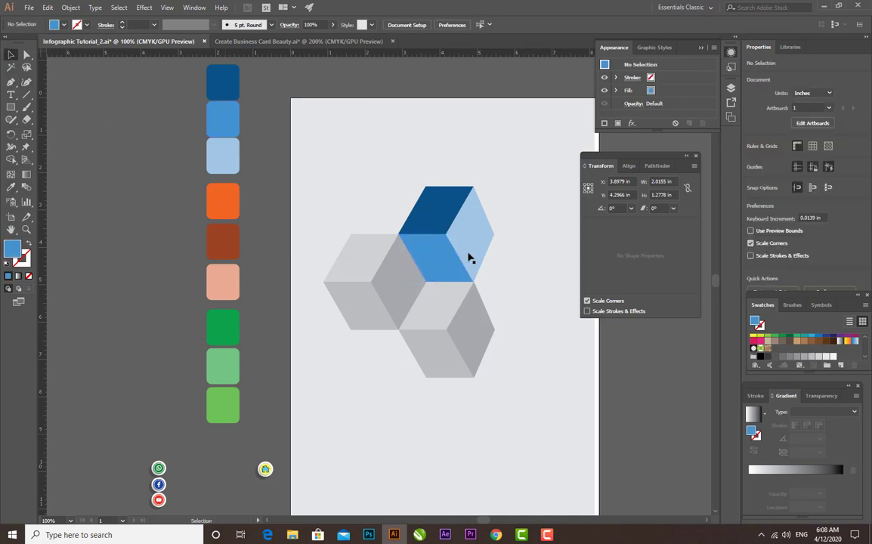
Ungroup the left cube so its faces can be selected individually.
left_click(391, 272)
right_click(391, 273)
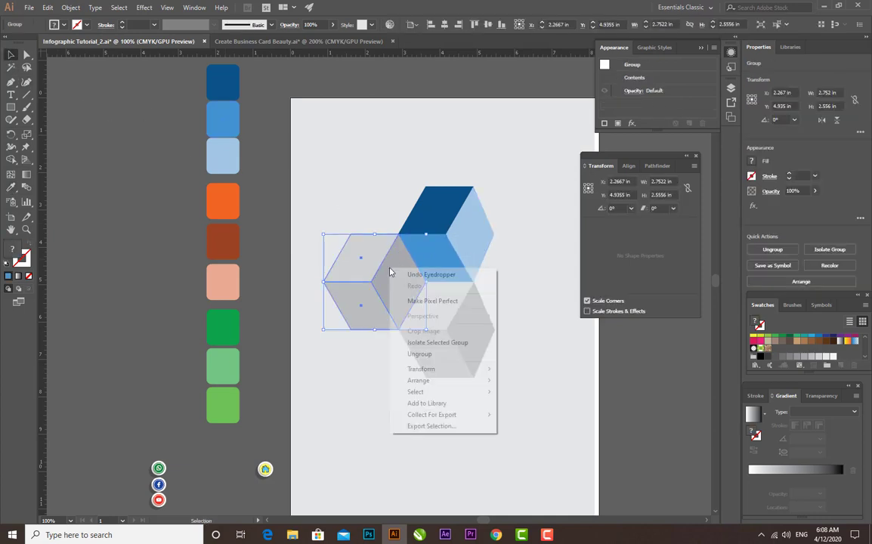
left_click(427, 341)
Fill the left cube's top face with the reddish brown sample colour.
left_click(365, 270)
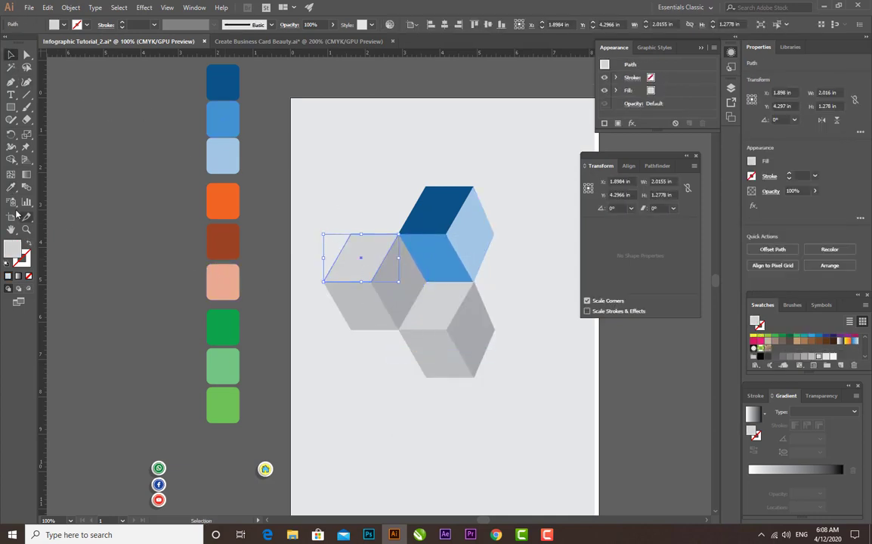
left_click(11, 188)
left_click(227, 234)
left_click(11, 54)
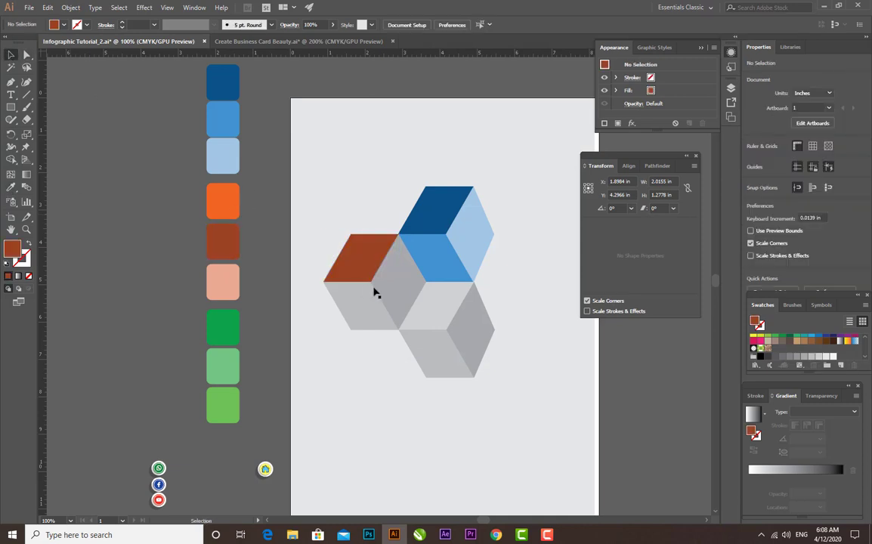
Fill the left cube's right face with the light salmon sample colour.
left_click(397, 284)
left_click(16, 188)
left_click(232, 200)
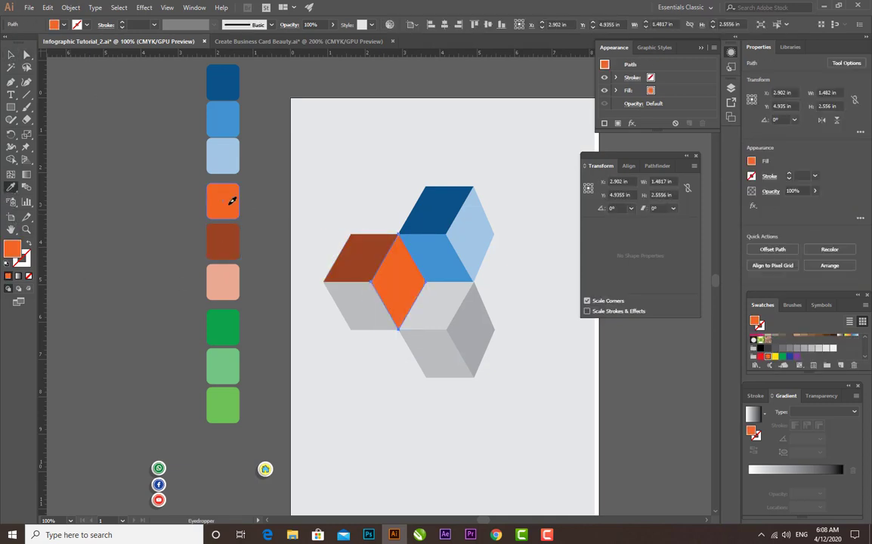
left_click(223, 281)
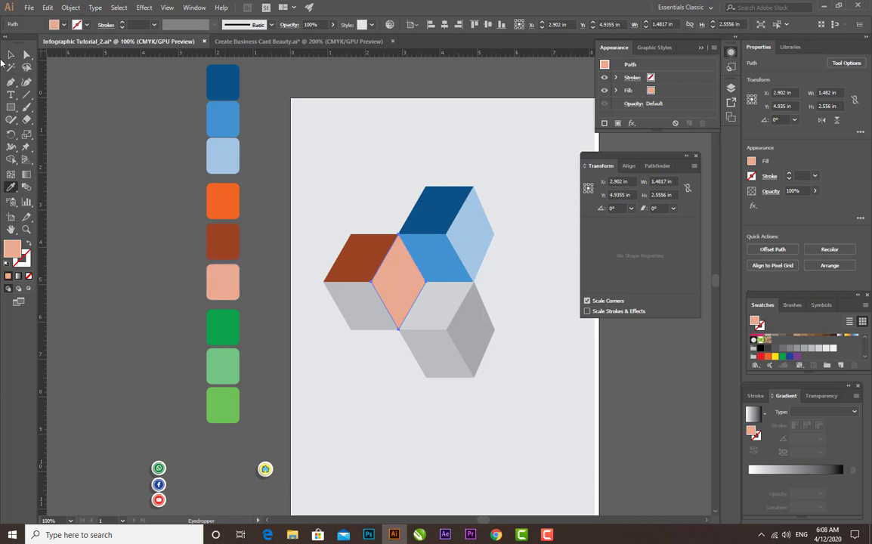
left_click(11, 54)
Fill the left cube's lower face with the bright orange sample colour.
left_click(359, 304)
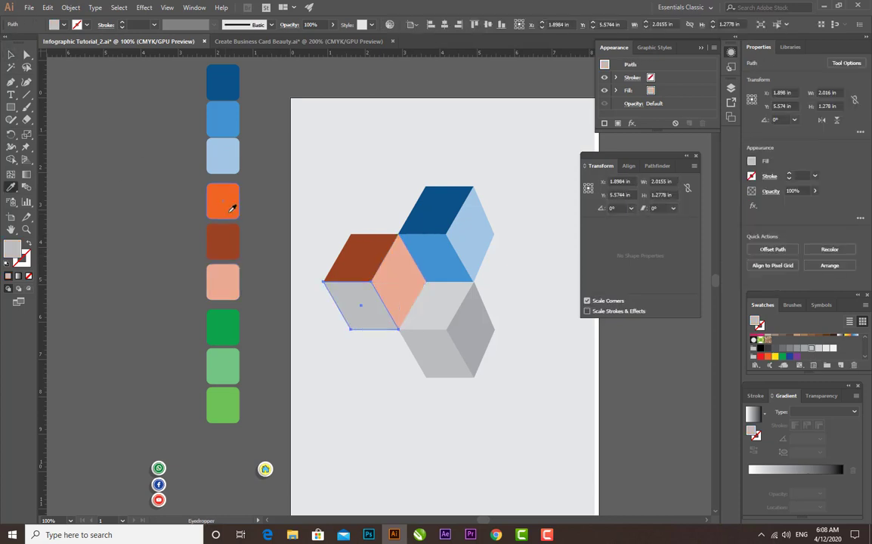
left_click(229, 212)
left_click(10, 55)
left_click(340, 181)
Fill the bottom cube's top face with the dark green sample colour.
left_click(449, 310)
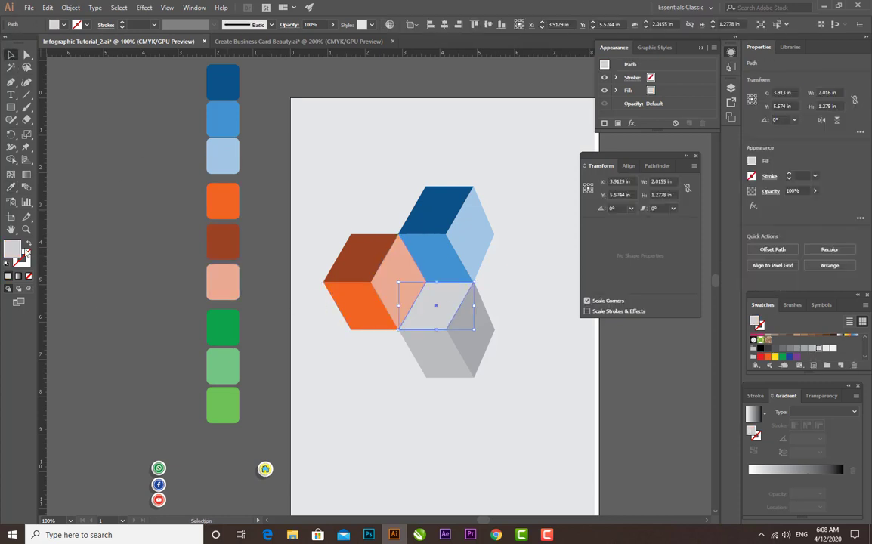
left_click(11, 187)
left_click(224, 329)
left_click(11, 54)
left_click(163, 151)
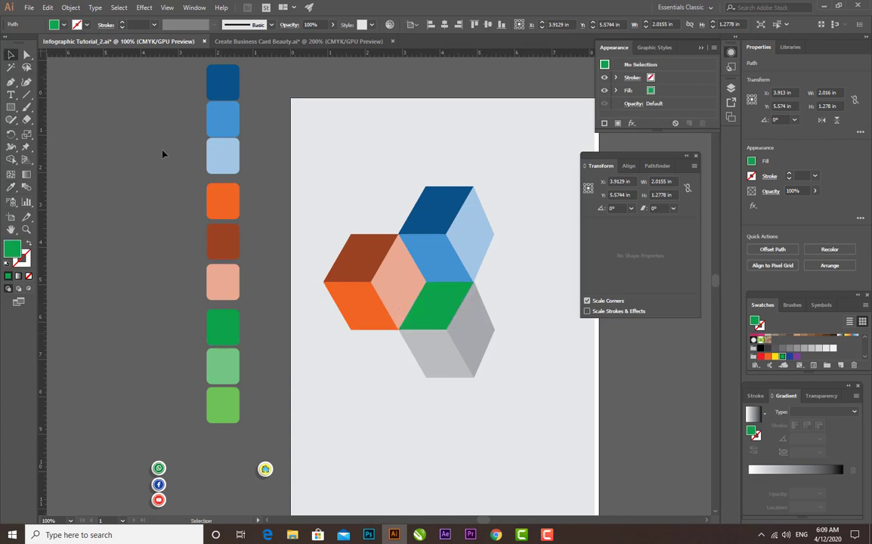
Fill the bottom cube's lower face with the yellowish green sample colour.
left_click(465, 372)
left_click(11, 189)
left_click(231, 389)
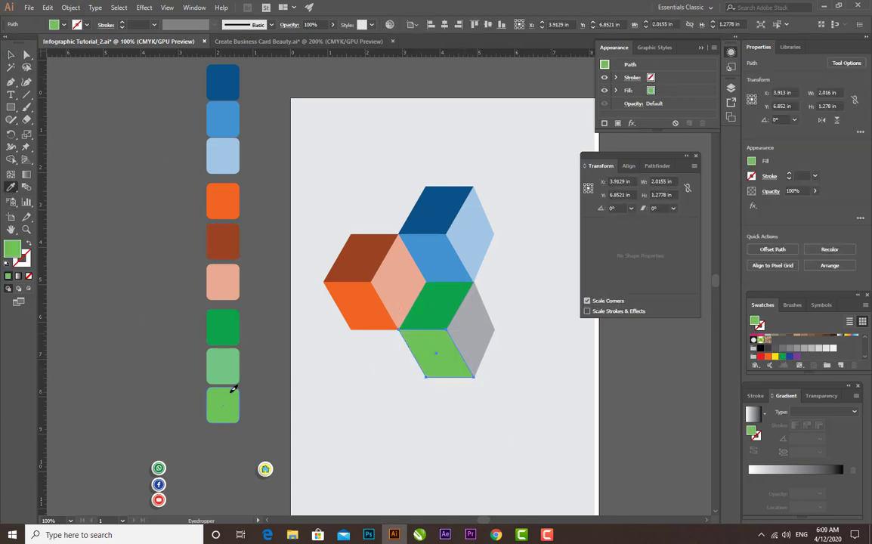
left_click(10, 54)
left_click(163, 151)
Fill the bottom cube's right face with the pale green sample colour.
left_click(470, 329)
key("i")
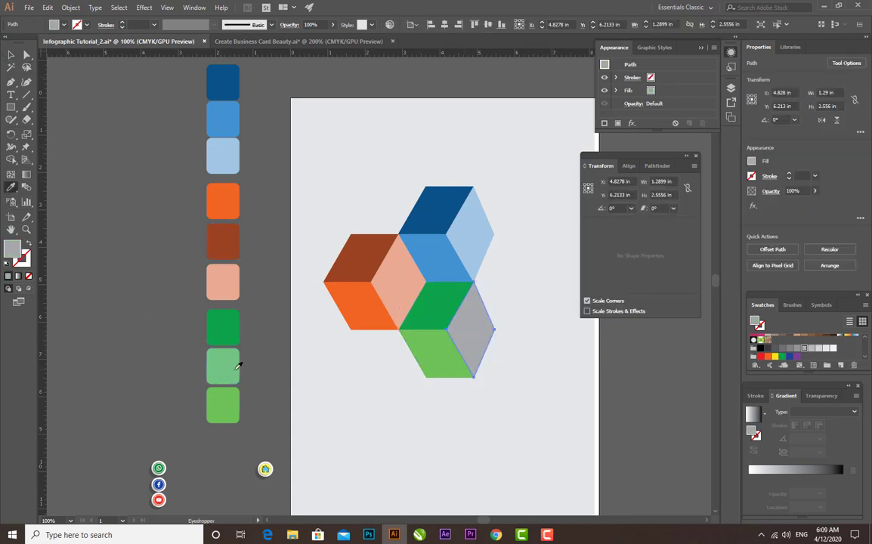
left_click(10, 55)
left_click(169, 160)
key("ctrl+minus")
key("ctrl+minus")
key("ctrl+plus")
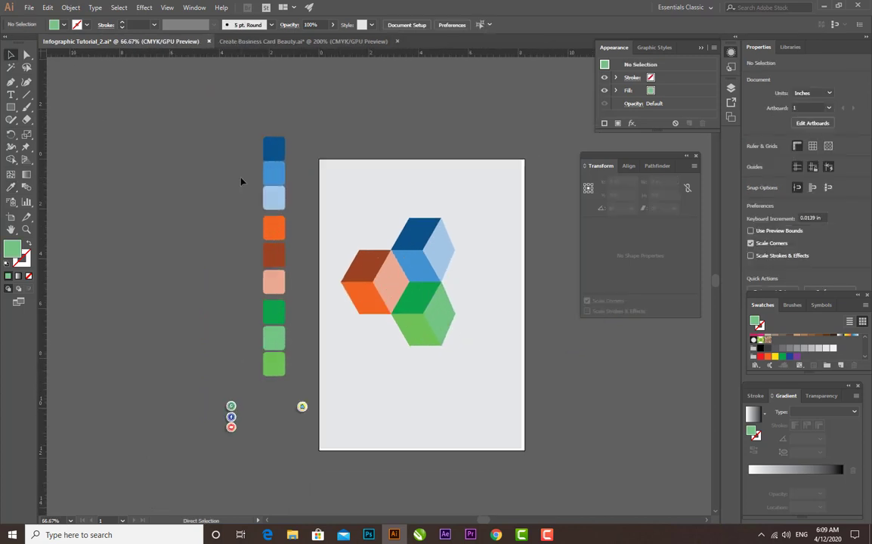
key("ctrl+plus")
left_click_drag(460, 274, 371, 260)
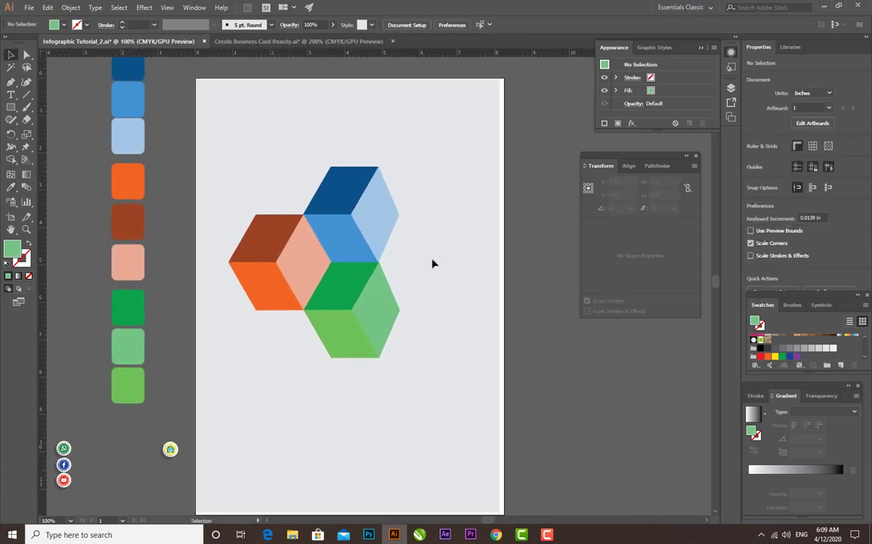
Draw a thin rectangle about 2.14 by 0.2 in above the cubes and place a copy directly below it.
key("ctrl+plus")
scroll(399, 282, "up", 3)
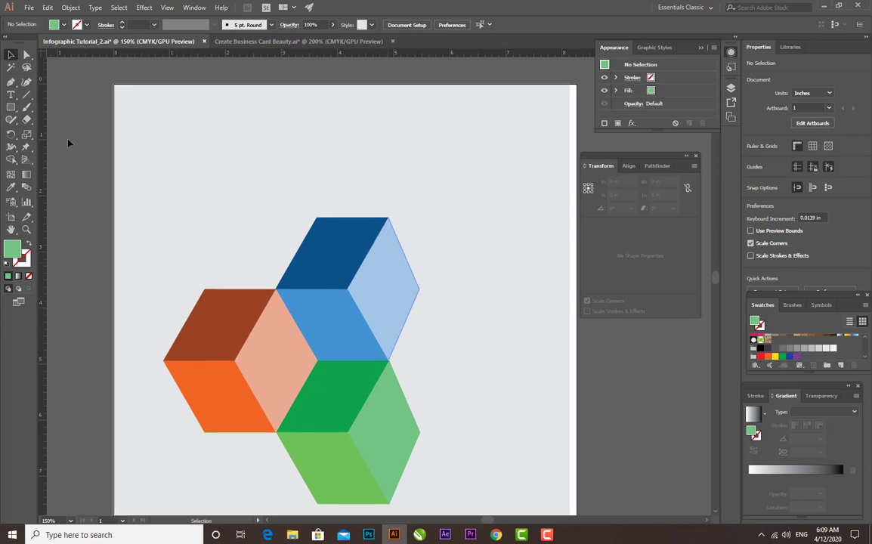
key("m")
left_click_drag(205, 130, 326, 139)
key("v")
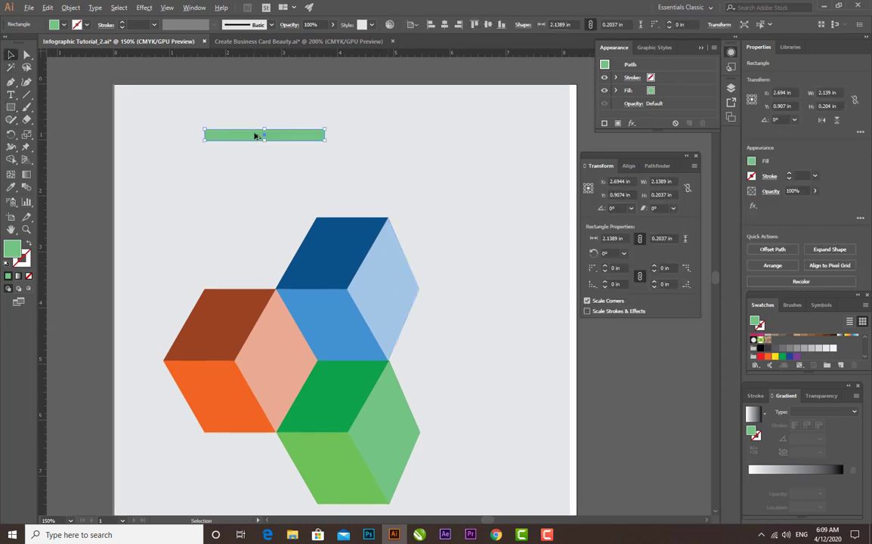
left_click_drag(255, 136, 255, 151)
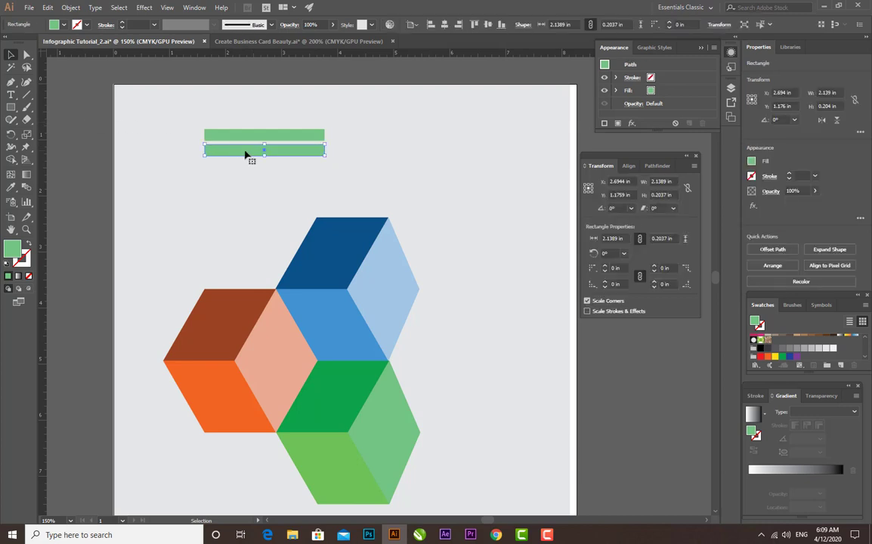
Fill the lower thin rectangle with black and apply a Gaussian Blur with a radius of about 26 pixels.
left_click(766, 346)
left_click(171, 165)
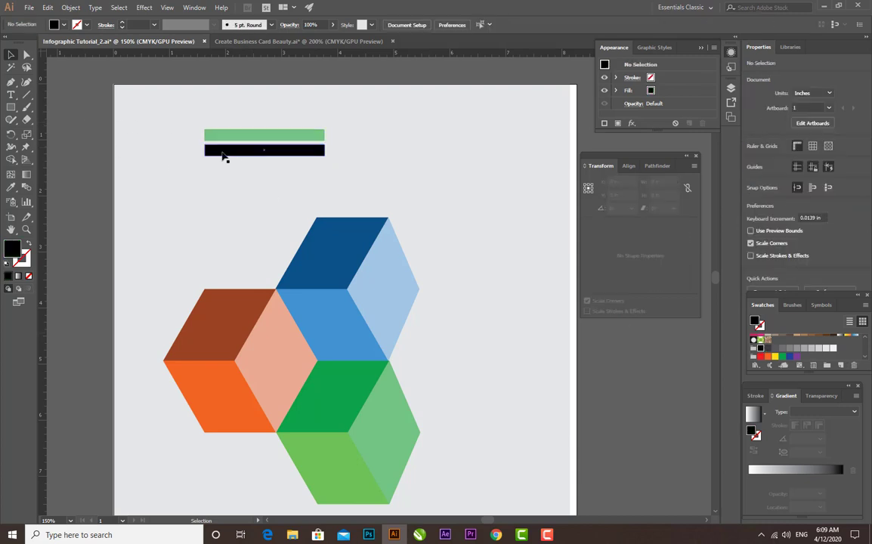
left_click(224, 154)
left_click(143, 8)
mouse_move(189, 179)
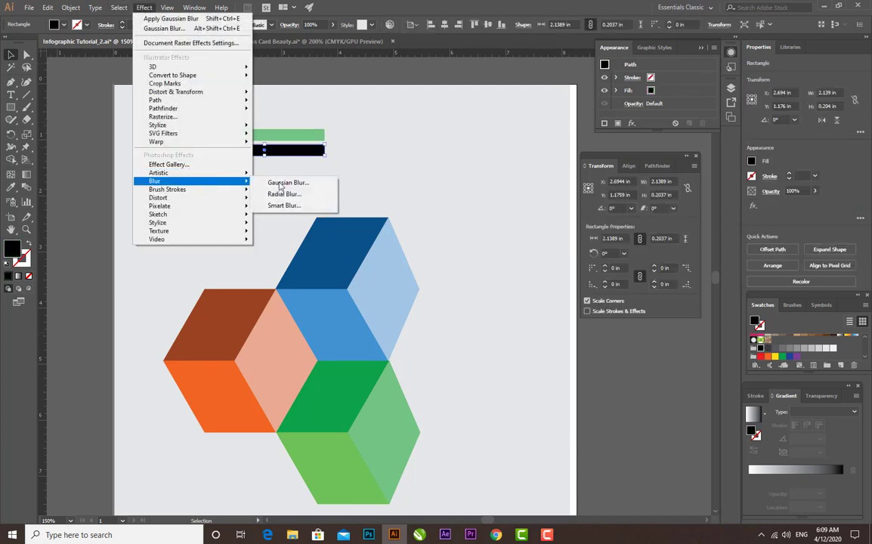
left_click(300, 182)
left_click(563, 428)
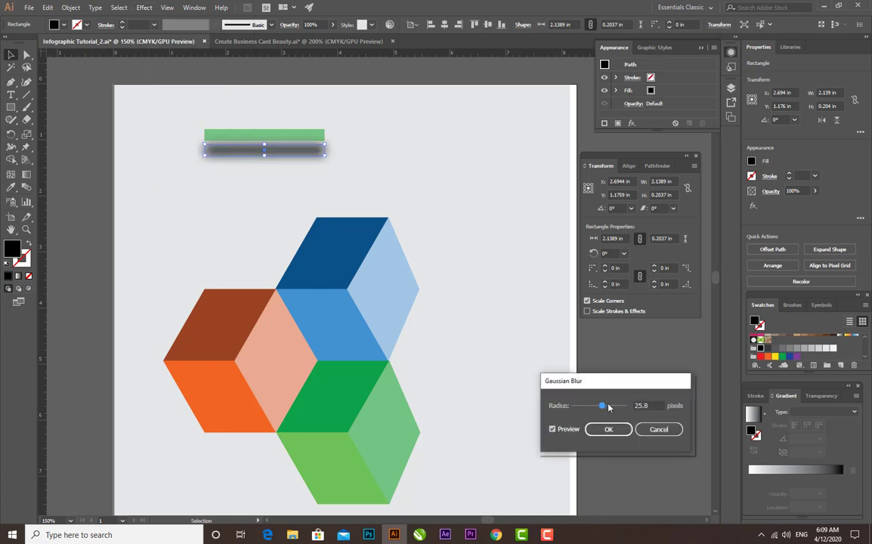
left_click_drag(609, 407, 610, 407)
left_click(605, 431)
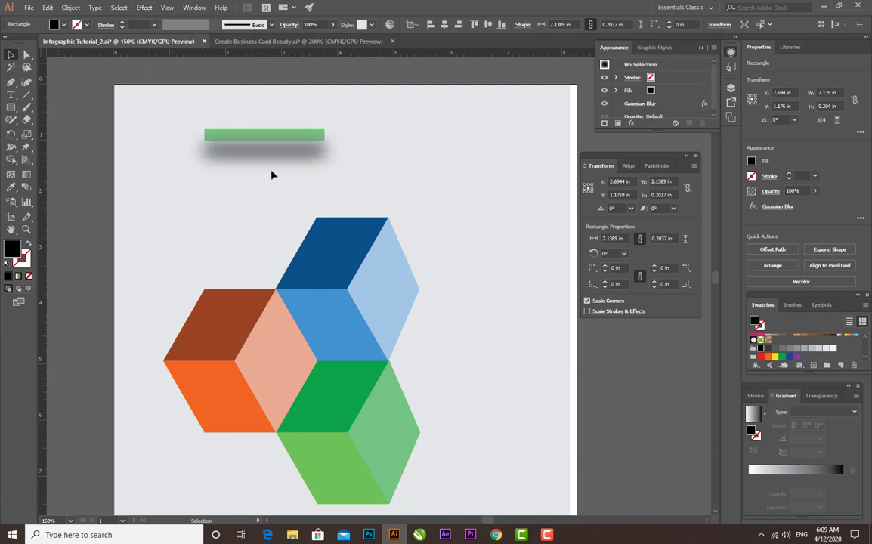
Reduce the blurred black bar's height to about 0.17 in and move it down, clear of the green rectangle.
left_click_drag(267, 148, 267, 150)
left_click(370, 163)
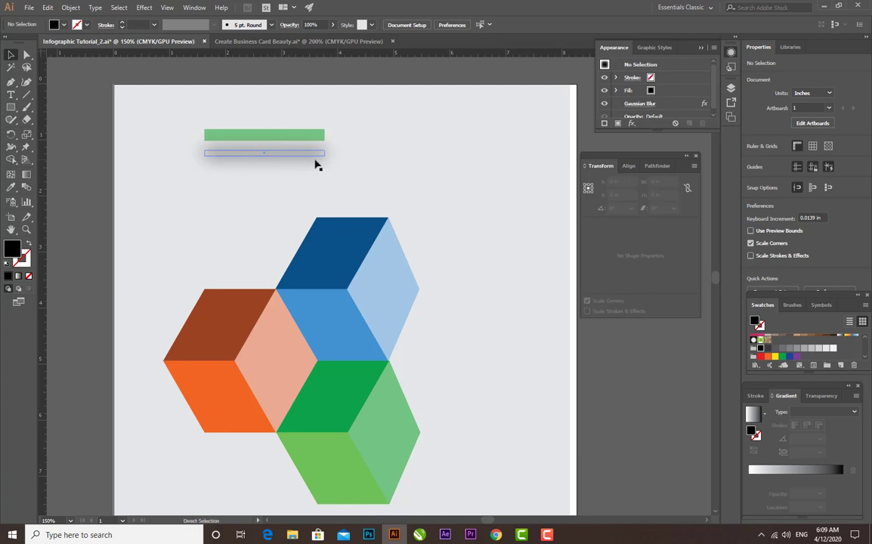
key("ctrl+plus")
key("ctrl+plus")
left_click_drag(318, 163, 381, 305)
left_click(263, 170)
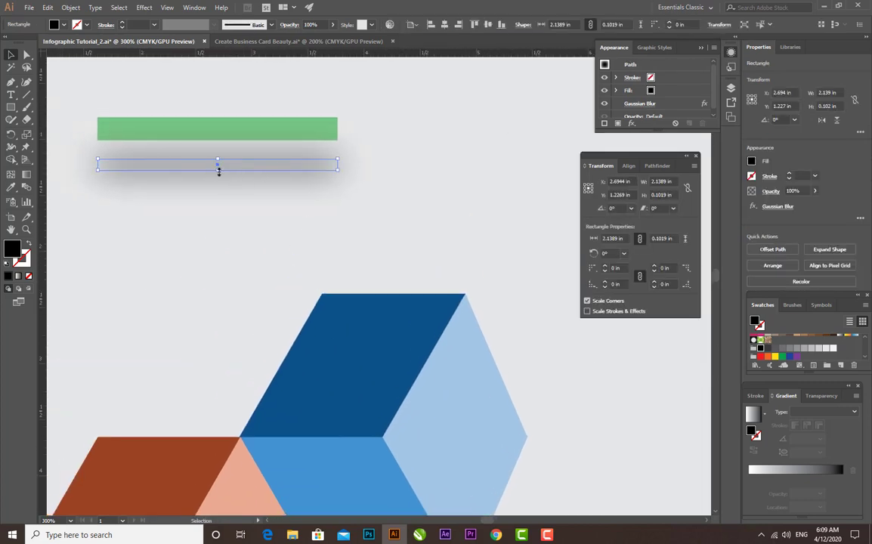
left_click_drag(217, 170, 218, 177)
key("shift+Down")
key("shift+Down")
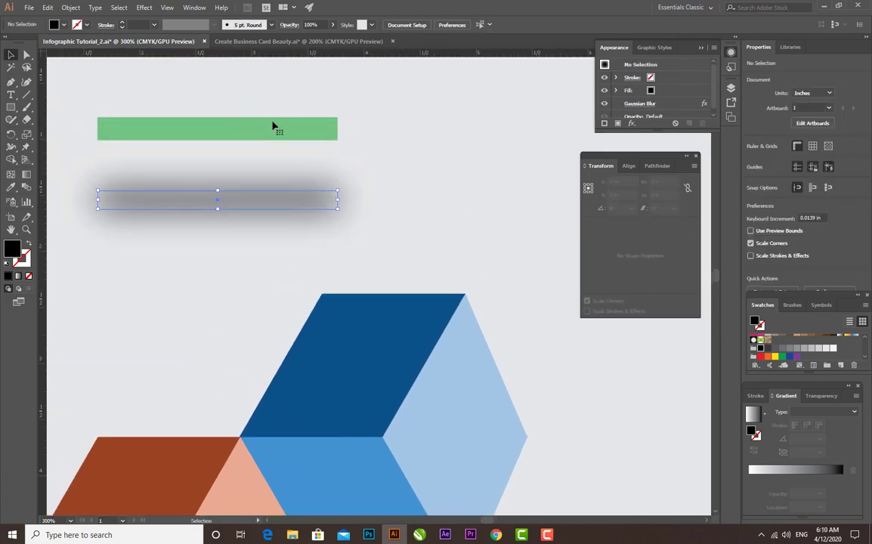
Move the green rectangle straight down over the blurred bar and arrange the bar behind it.
left_click_drag(286, 132, 280, 199)
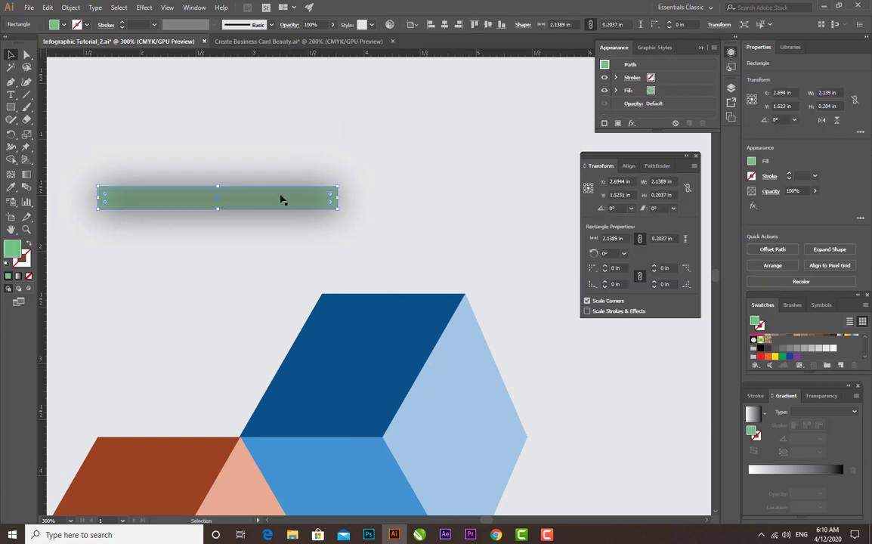
right_click(218, 184)
mouse_move(271, 325)
left_click(355, 366)
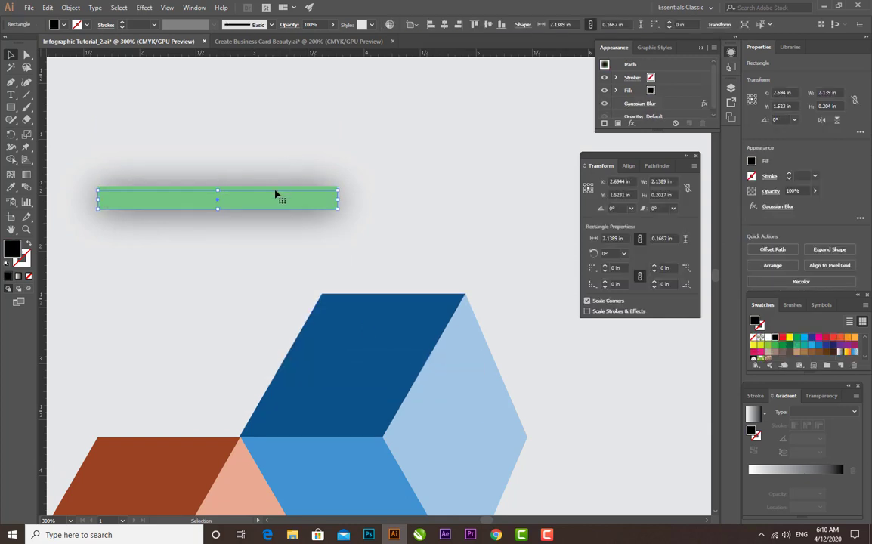
Stretch the green rectangle upward to a height of about 0.44 in.
left_click(278, 123)
left_click(274, 195)
left_click_drag(218, 187, 219, 160)
left_click(247, 150)
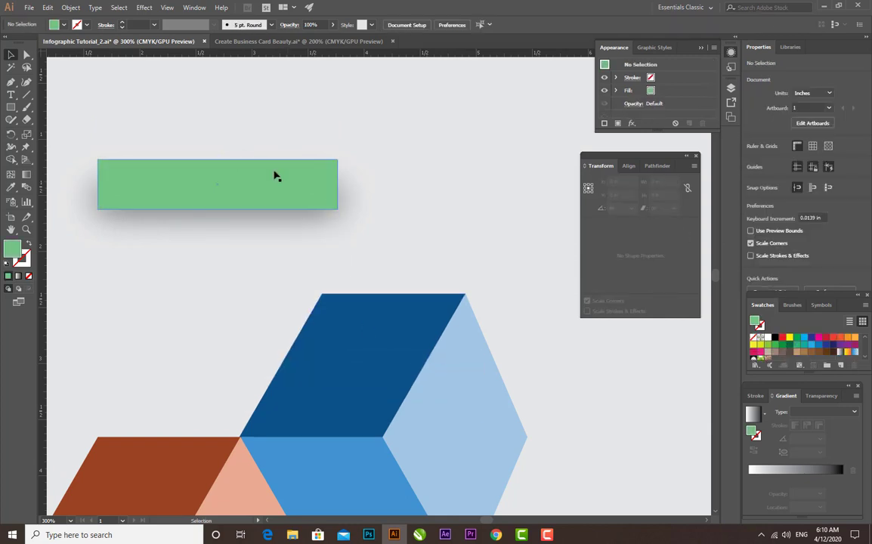
Nudge the blurred black bar down about 0.06 in beneath the green rectangle's lower edge.
left_click(275, 224)
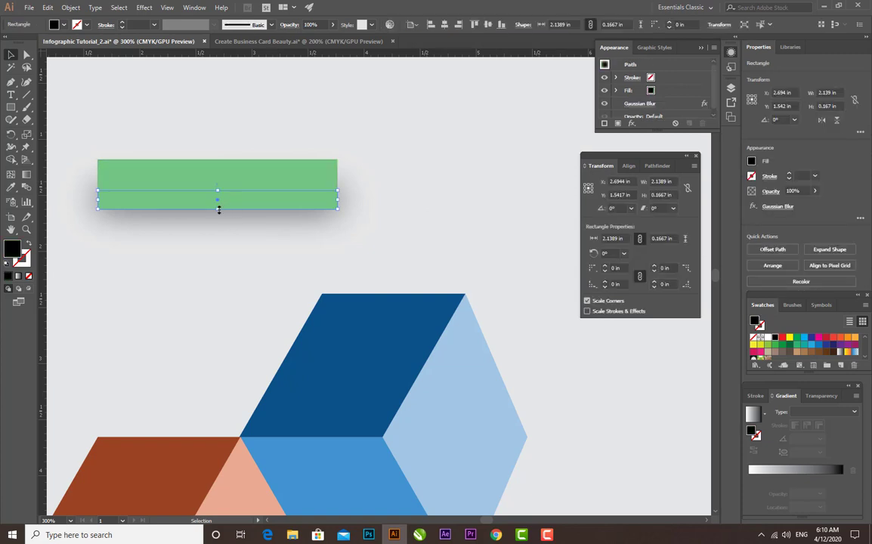
key("Down")
key("Down")
key("Down")
key("Down")
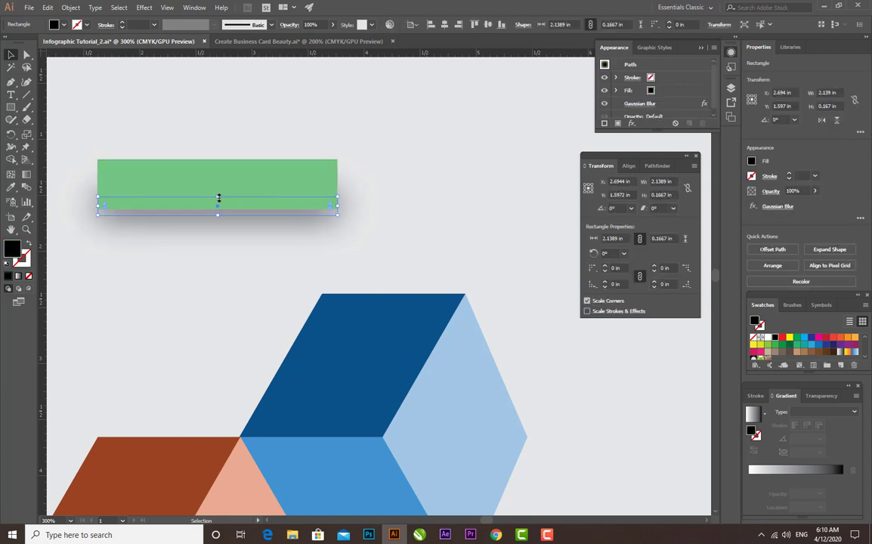
Fill the green rectangle with the light grey background colour sampled with the Eyedropper.
key("ctrl+shift+a")
left_click(253, 176)
left_click(10, 189)
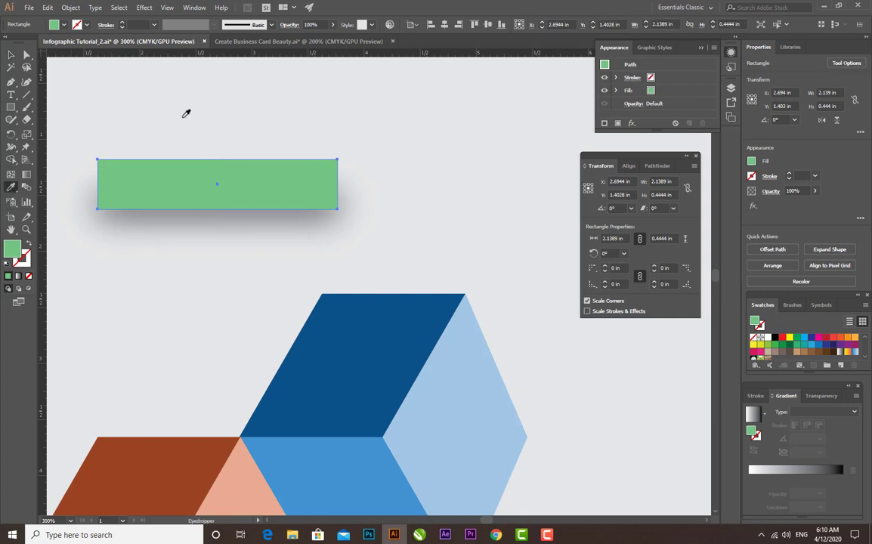
left_click(181, 114)
key("v")
left_click(214, 97)
left_click(214, 170)
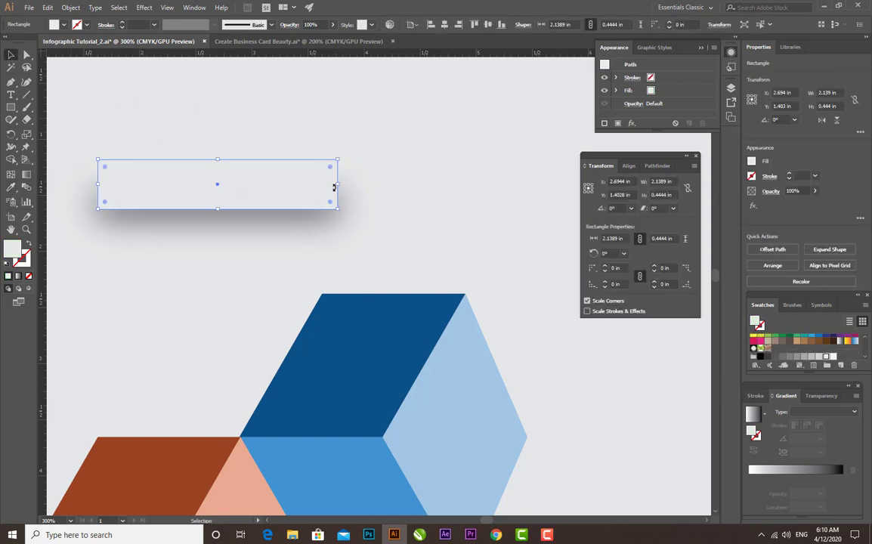
Widen the light grey cover rectangle on both sides to about 2.68 in.
left_click_drag(335, 187, 364, 187)
key("ctrl+minus")
key("ctrl+minus")
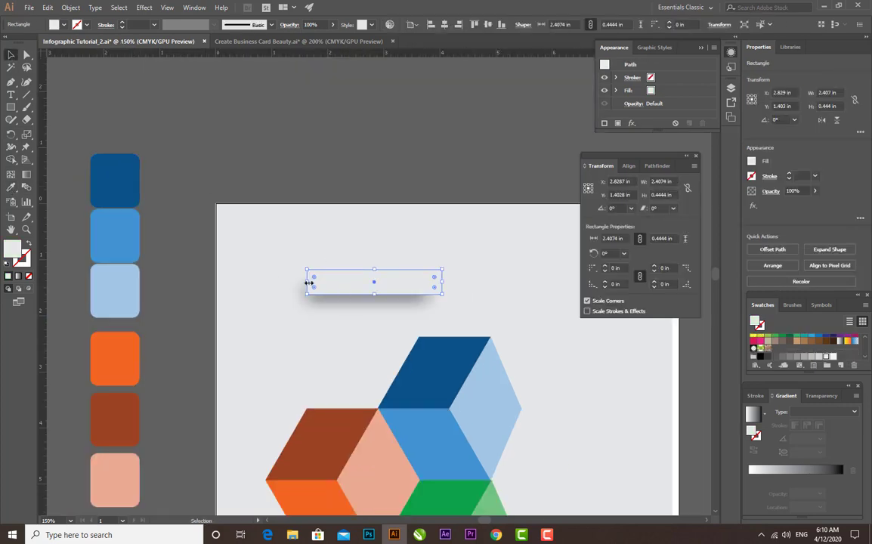
left_click_drag(308, 283, 292, 278)
left_click(309, 219)
left_click_drag(272, 309, 274, 310)
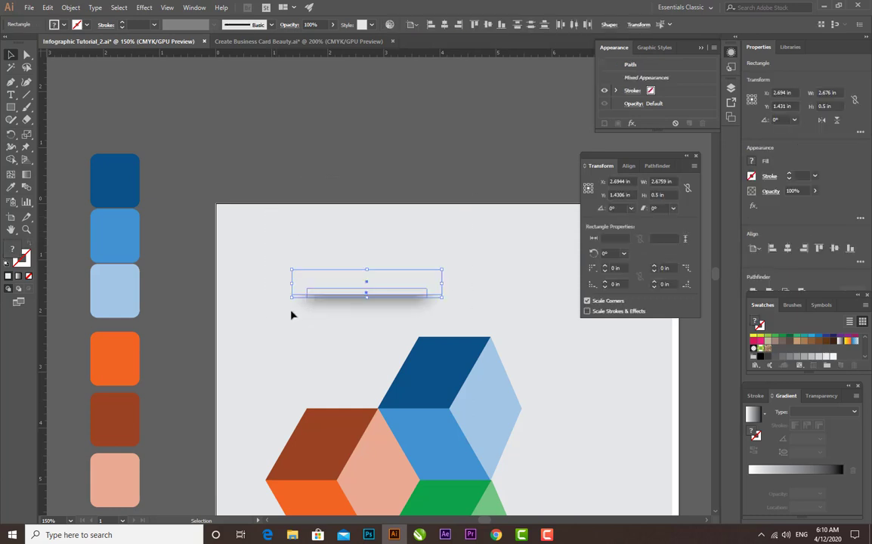
left_click(291, 312)
Nudge the blurred bar up about 0.11 in behind the light grey cover rectangle.
key("ctrl+plus")
key("ctrl+minus")
key("ctrl+minus")
key("ctrl+minus")
key("ctrl+plus")
key("ctrl+plus")
key("ctrl+plus")
key("ctrl+plus")
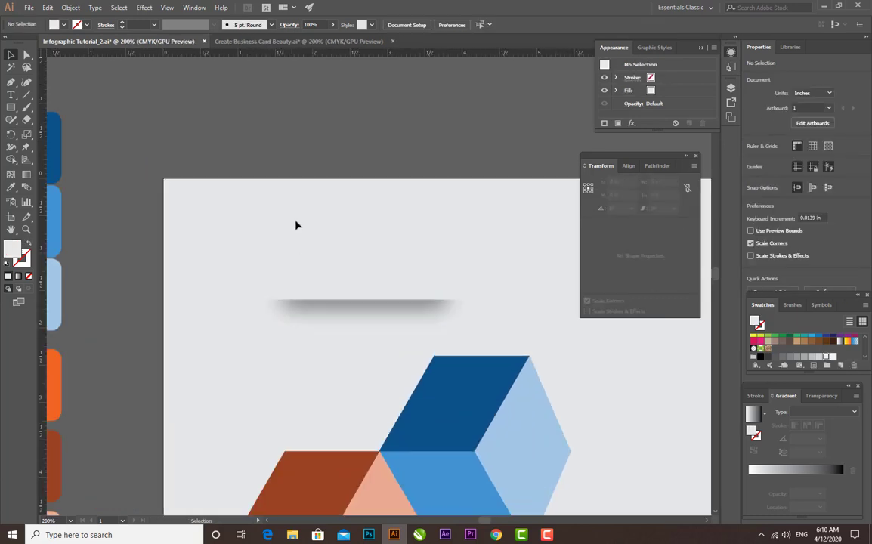
left_click_drag(296, 226, 348, 314)
key("Up")
key("Up")
key("Up")
key("Up")
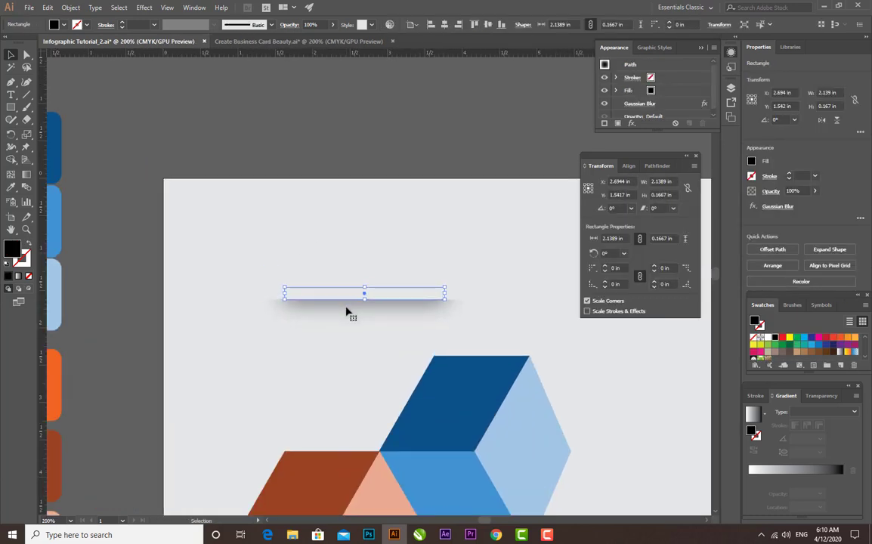
left_click(223, 197)
left_click(362, 304)
key("Up")
key("Up")
key("Up")
key("Up")
left_click(358, 262)
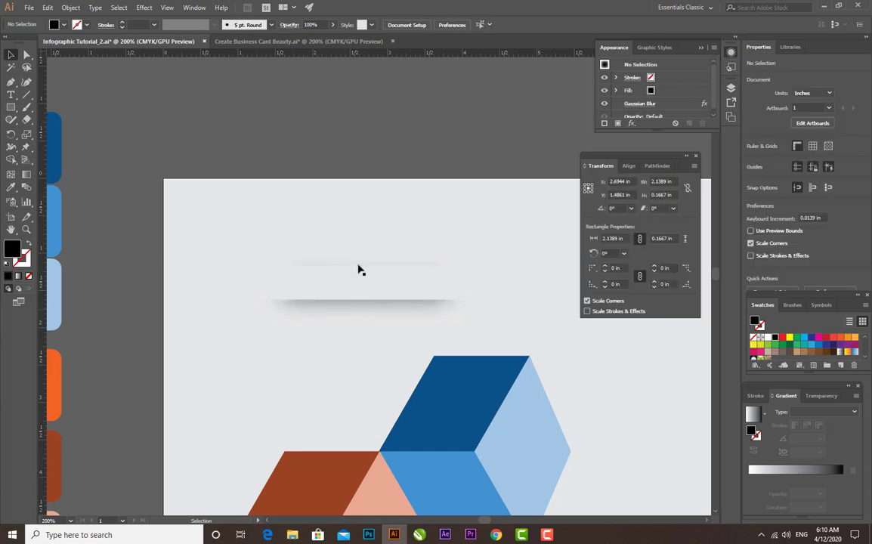
Stretch the light grey cover rectangle upward to about 0.65 in high and group it with the blurred bar.
left_click(363, 274)
left_click_drag(366, 266, 366, 251)
left_click(367, 164)
left_click_drag(123, 243, 498, 330)
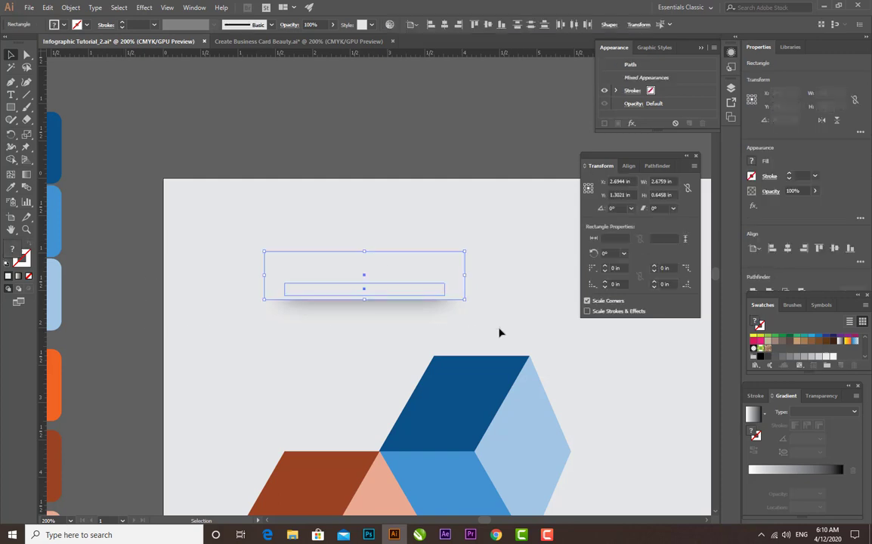
key("ctrl+g")
left_click(395, 154)
Move the shadow group onto the top cube so its lower edge aligns with the dark blue face's upper edge.
key("ctrl+minus")
key("ctrl+minus")
key("ctrl+minus")
key("ctrl+minus")
key("ctrl+equal")
key("ctrl+equal")
key("ctrl+equal")
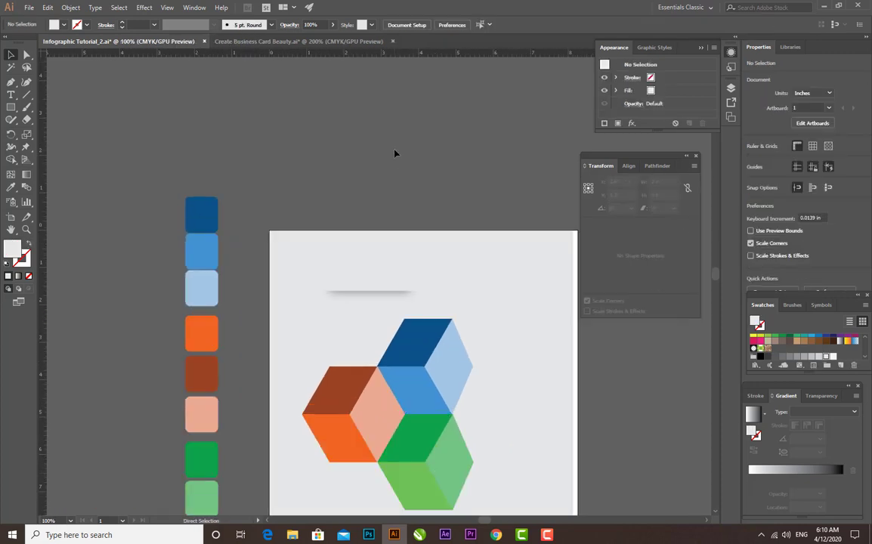
left_click_drag(444, 318, 316, 255)
left_click_drag(272, 230, 358, 270)
left_click(341, 142)
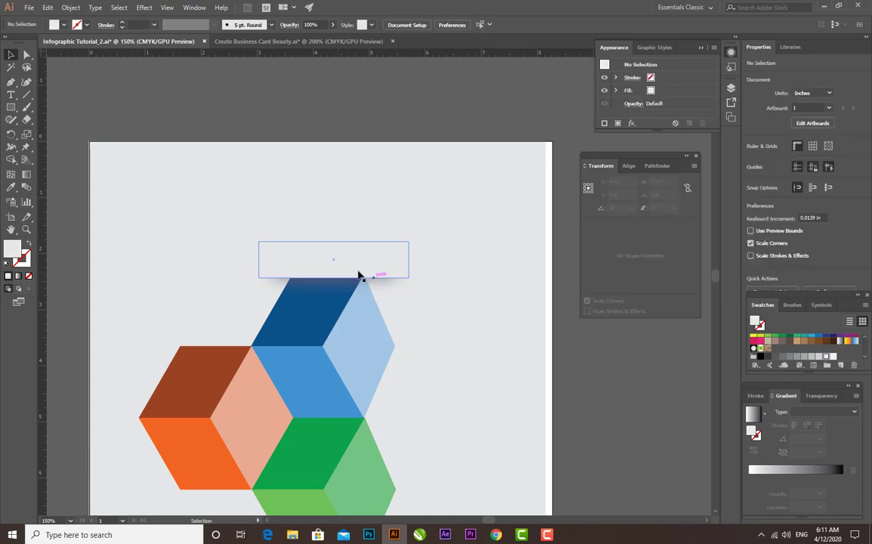
Make a copy of the shadow group reflected across the horizontal axis.
left_click(358, 273)
right_click(358, 274)
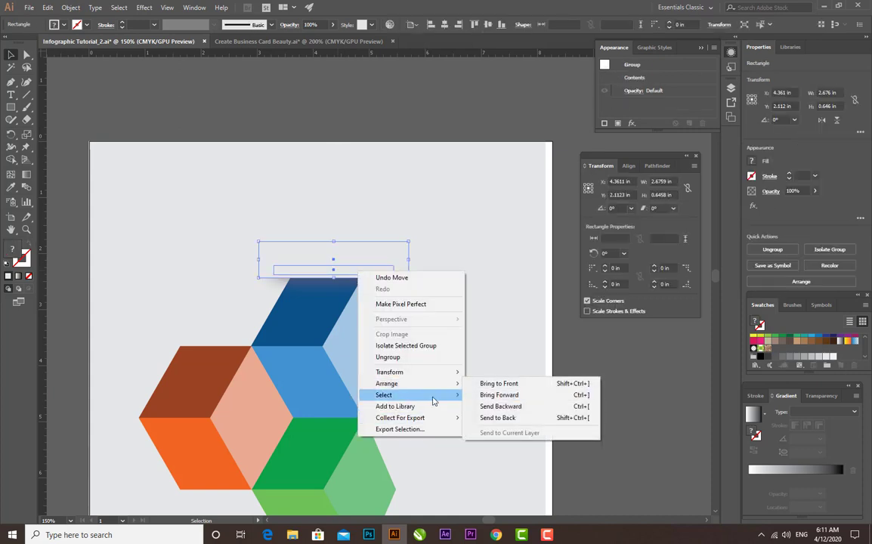
mouse_move(449, 373)
left_click(491, 410)
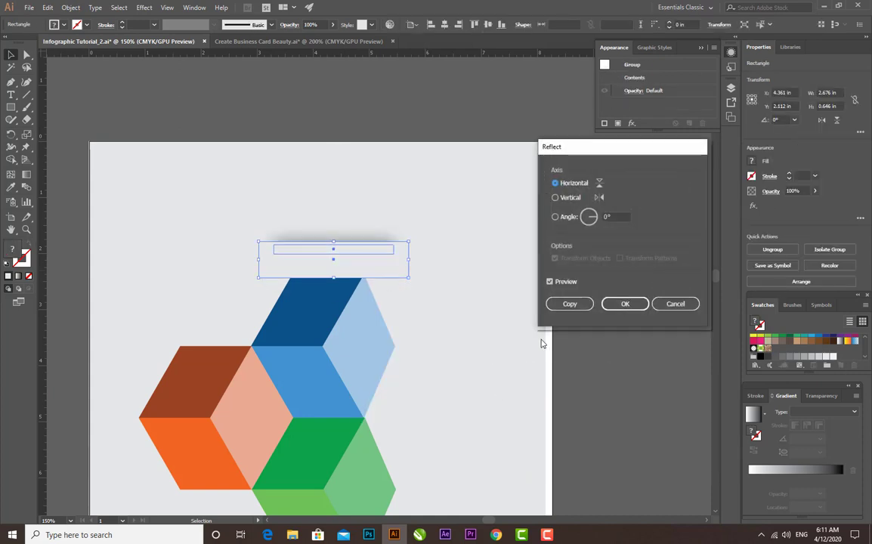
left_click(569, 304)
key("ctrl+equal")
key("ctrl+equal")
key("ctrl+equal")
key("ctrl+minus")
key("ctrl+minus")
key("ctrl+minus")
key("ctrl+minus")
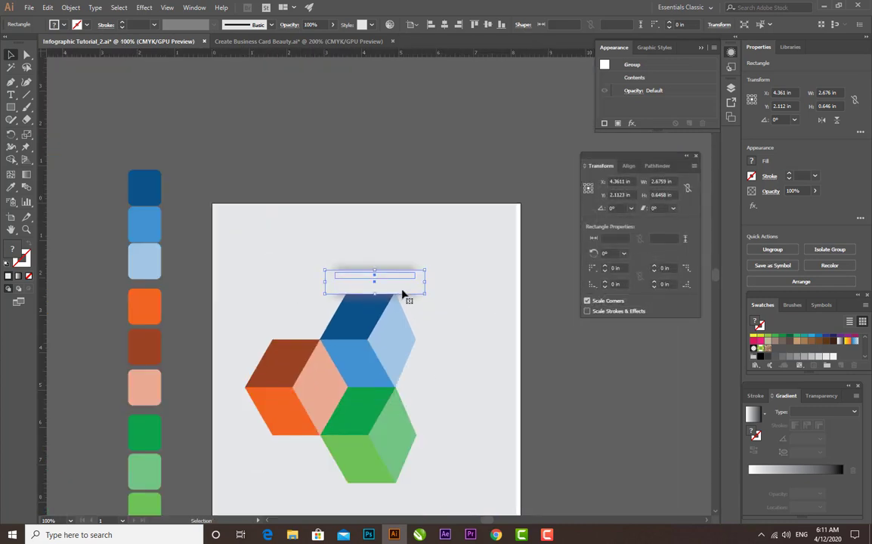
left_click_drag(405, 294, 403, 317)
key("ctrl+z")
left_click_drag(395, 281, 403, 349)
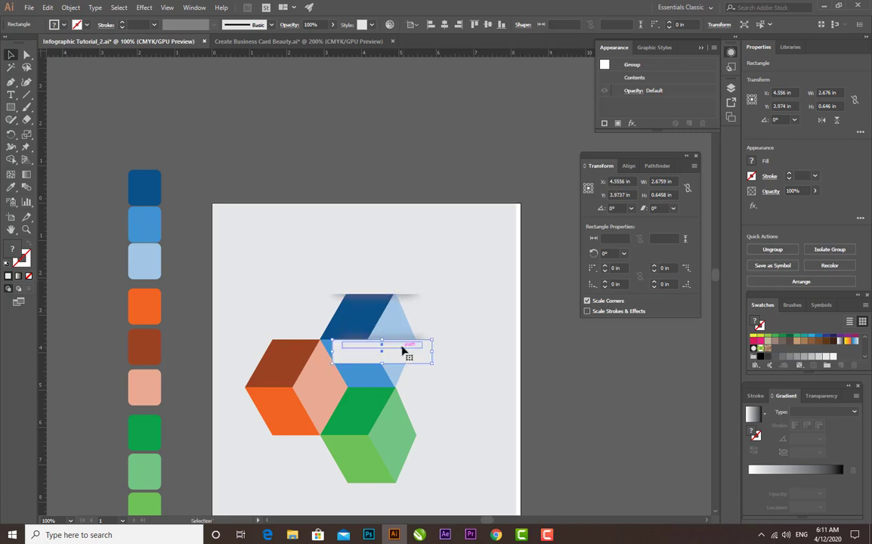
key("ctrl+z")
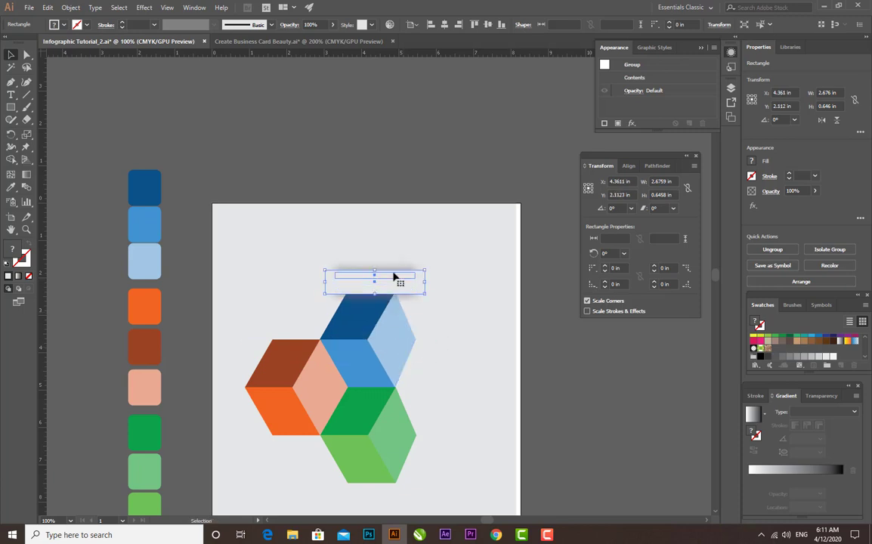
Move the reflected shadow group straight down to the lower edge of the bottom cube's yellowish green face.
left_click_drag(397, 278, 382, 488)
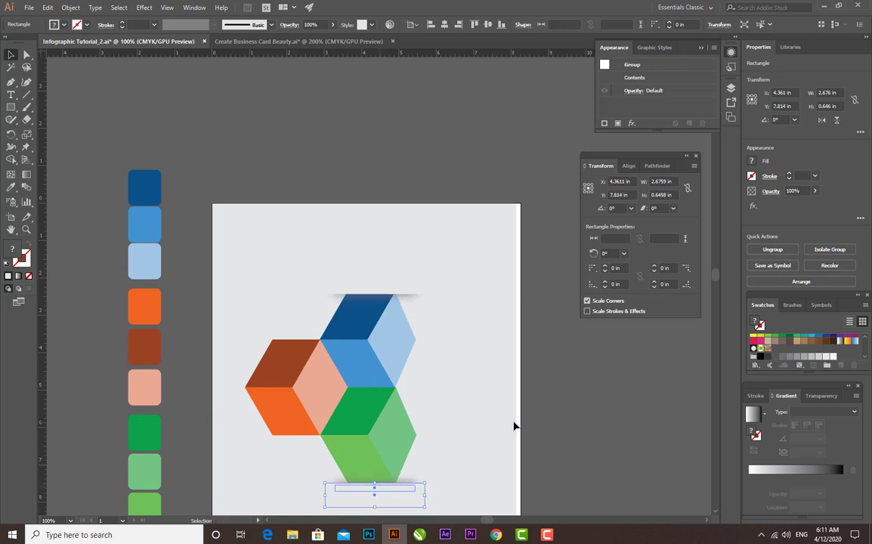
left_click(514, 424)
key("ctrl+plus")
left_click_drag(410, 408, 382, 278)
key("ctrl+minus")
key("ctrl+minus")
key("ctrl+minus")
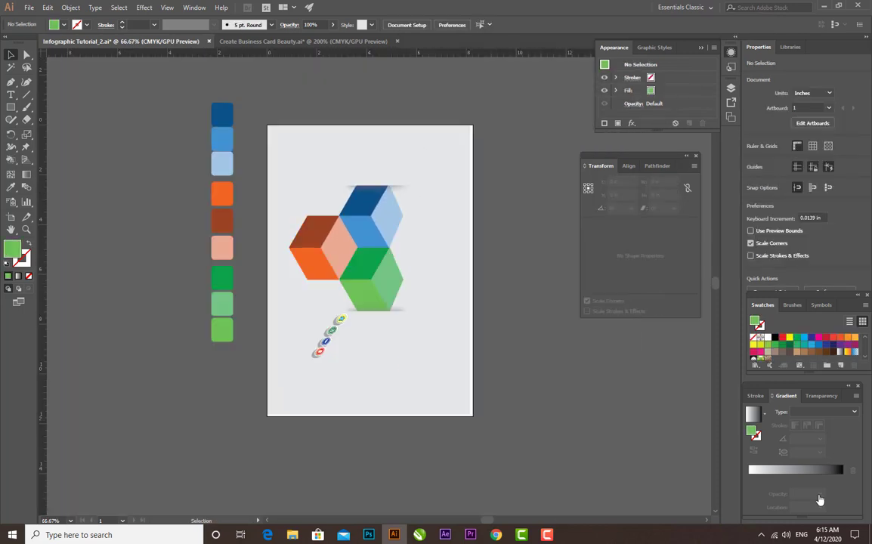
Place the home icon on the top cube's dark blue face and the WhatsApp icon on the bottom cube's dark green face.
key("ctrl+plus")
key("ctrl+plus")
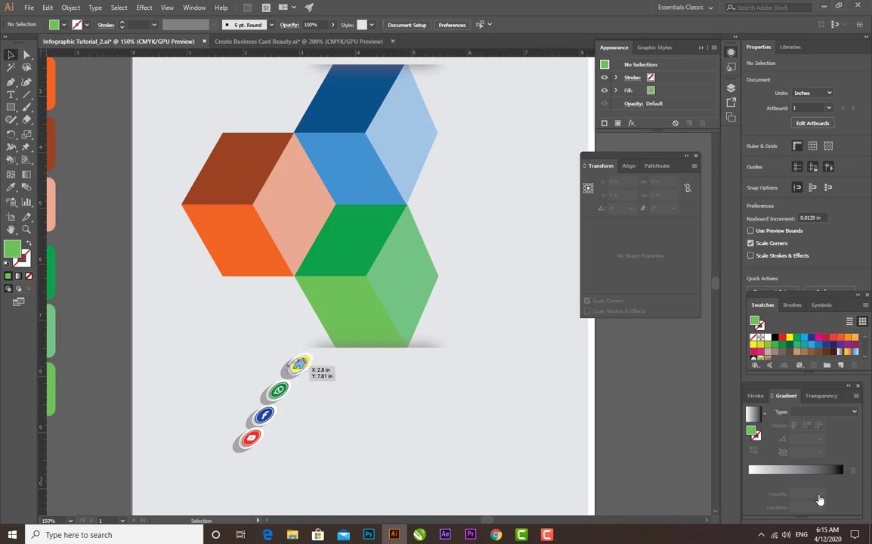
left_click_drag(298, 365, 347, 99)
left_click(240, 346)
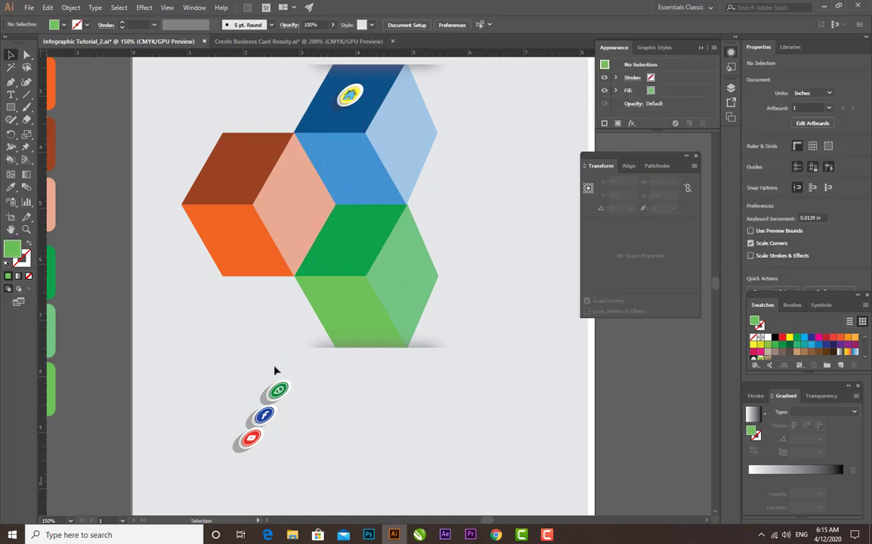
left_click_drag(279, 393, 343, 245)
left_click(223, 360)
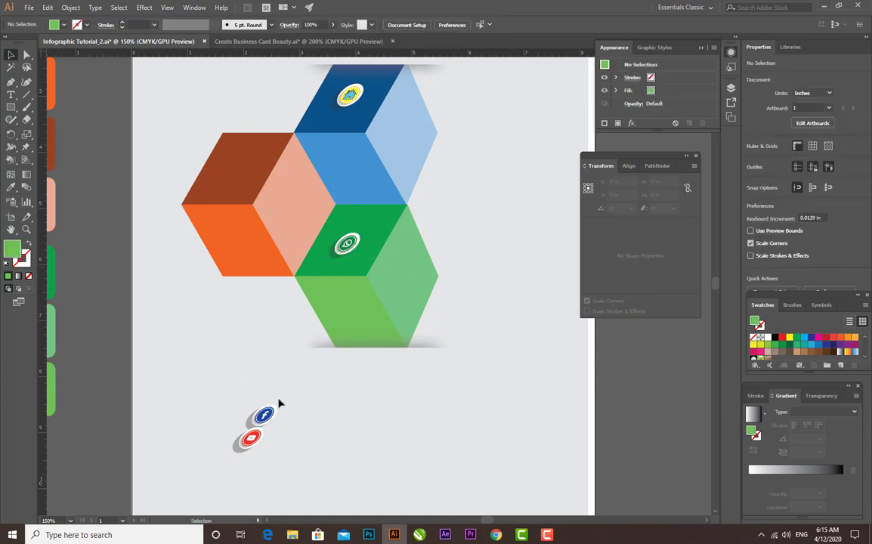
Place the YouTube icon on the left cube's brown face and replace the top cube's home icon with the Facebook icon.
left_click_drag(254, 436, 238, 171)
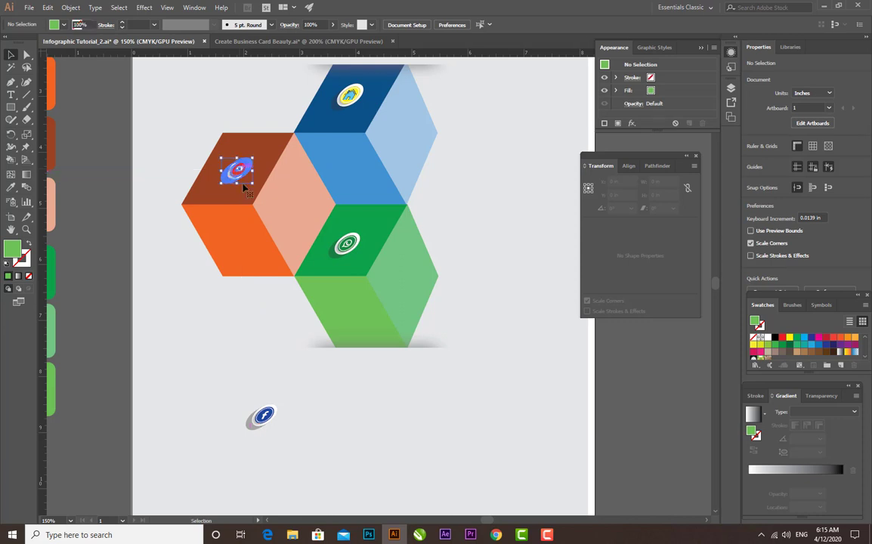
left_click(208, 362)
left_click(347, 100)
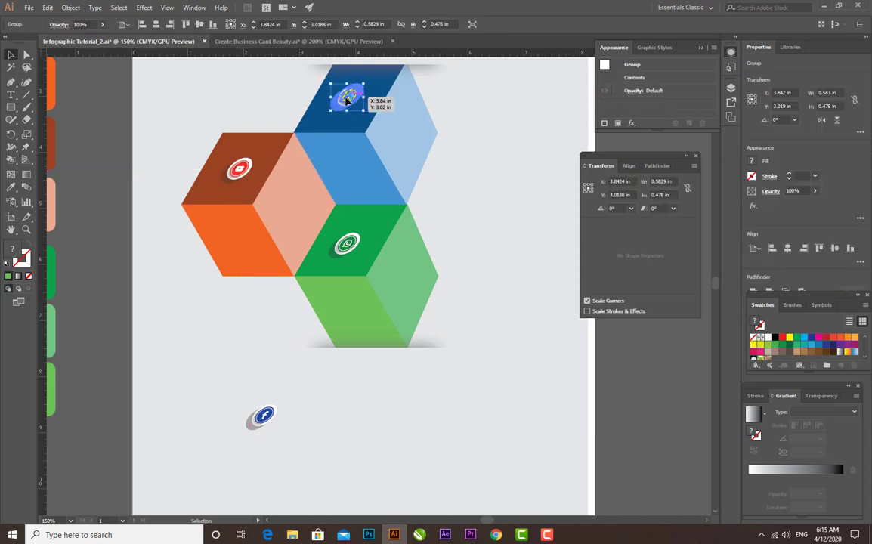
key("Delete")
left_click_drag(263, 416, 346, 99)
left_click(481, 179)
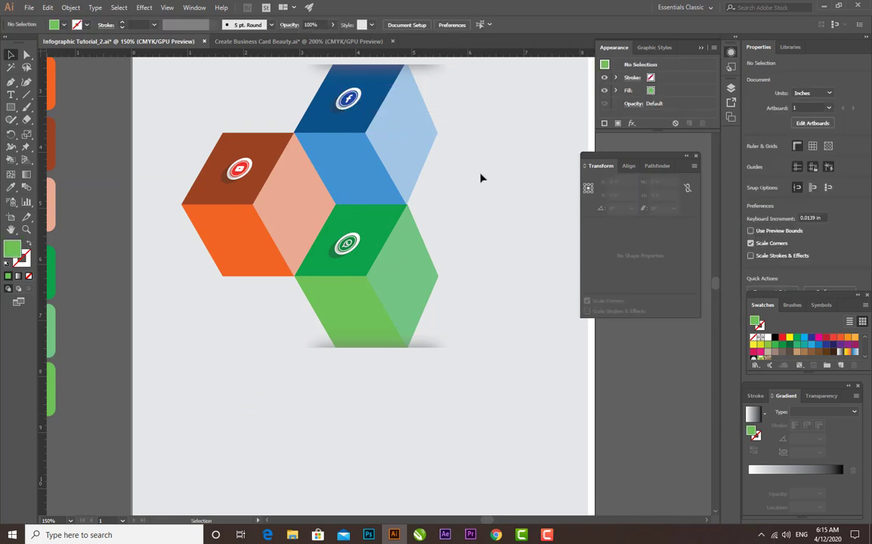
Place the Facebook, Whatsapp and You tube text labels on the medium blue, yellowish green and orange front faces of their matching cubes.
key("ctrl+minus")
key("ctrl+minus")
key("ctrl+equal")
key("ctrl+equal")
left_click_drag(370, 207, 341, 198)
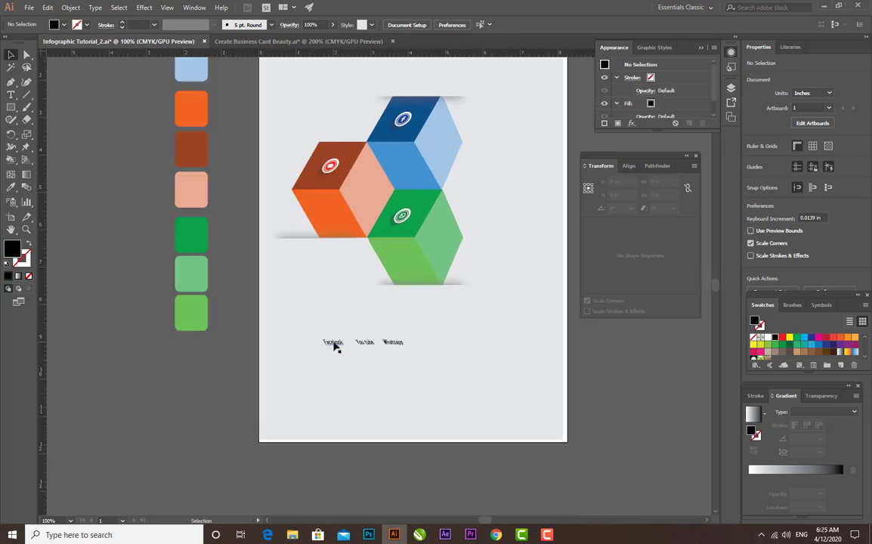
left_click_drag(335, 346, 404, 170)
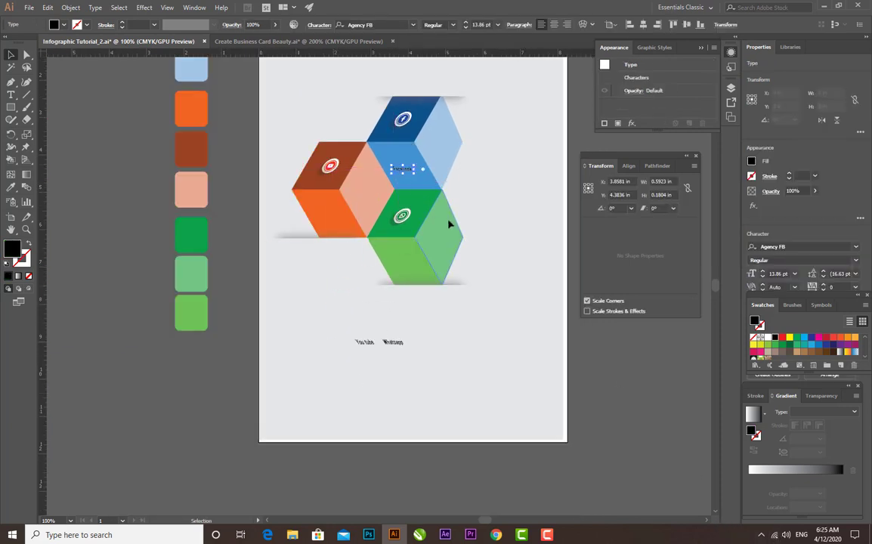
left_click(404, 317)
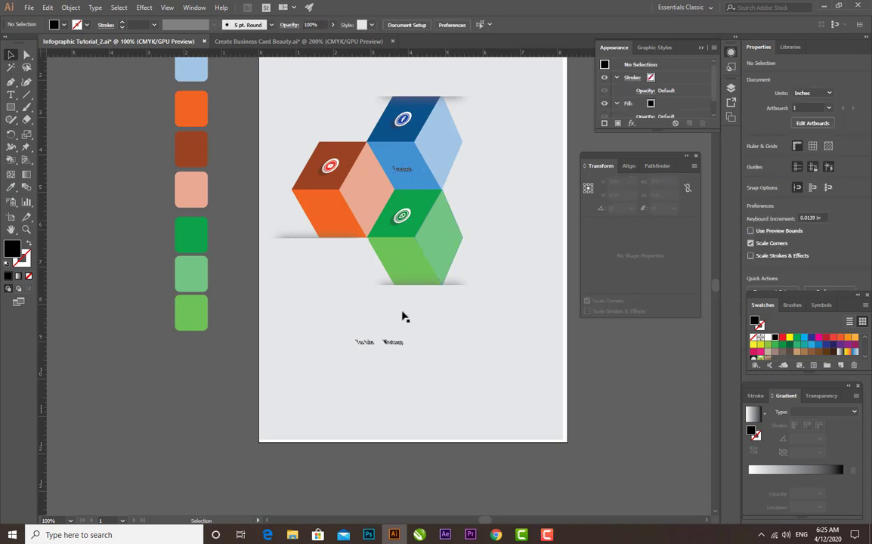
left_click_drag(399, 345, 408, 266)
left_click_drag(368, 344, 334, 220)
left_click(500, 343)
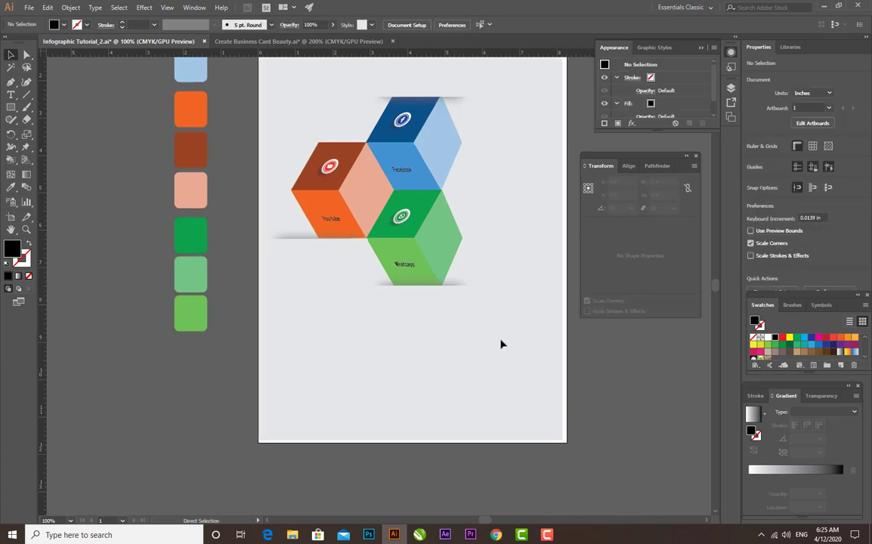
Examine the labels, icons and edge shadows on the cubes up close and check the overall infographic layout.
key("ctrl+equal")
key("ctrl+equal")
key("ctrl+equal")
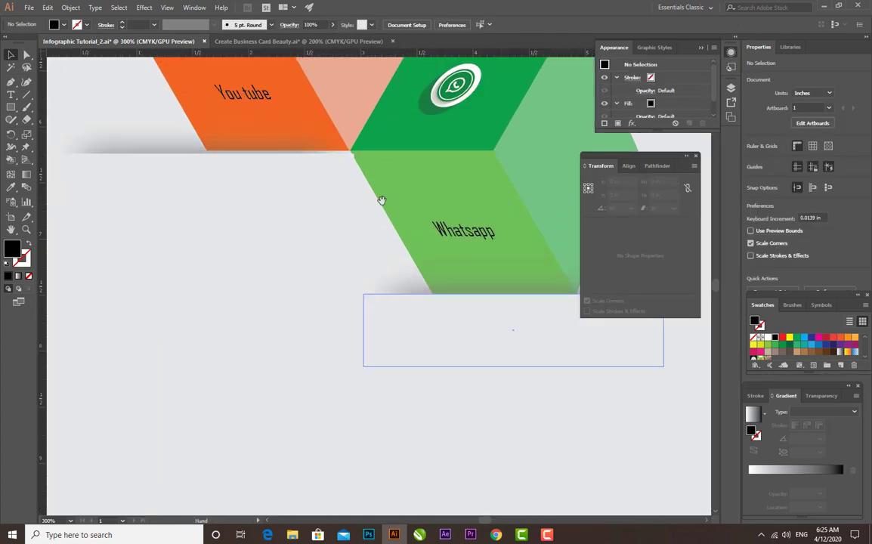
left_click_drag(381, 200, 284, 261)
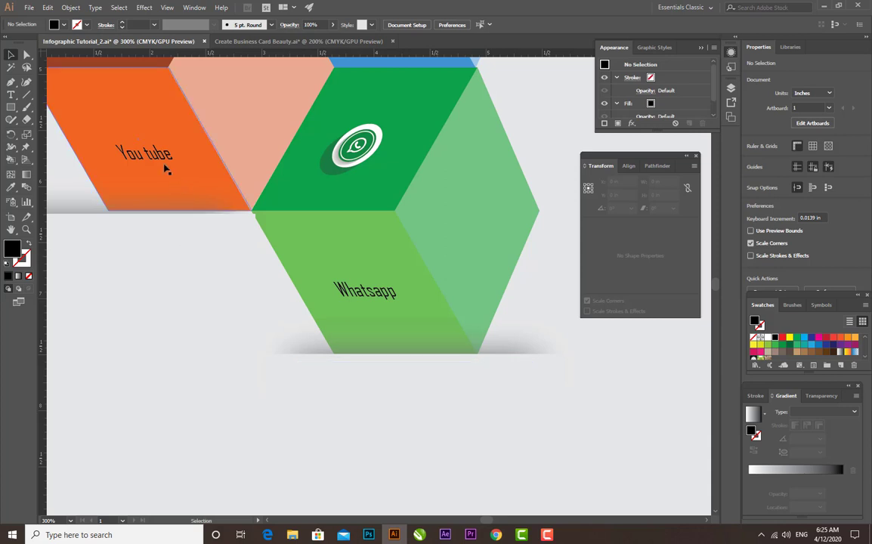
key("ctrl+minus")
key("ctrl+minus")
key("ctrl+minus")
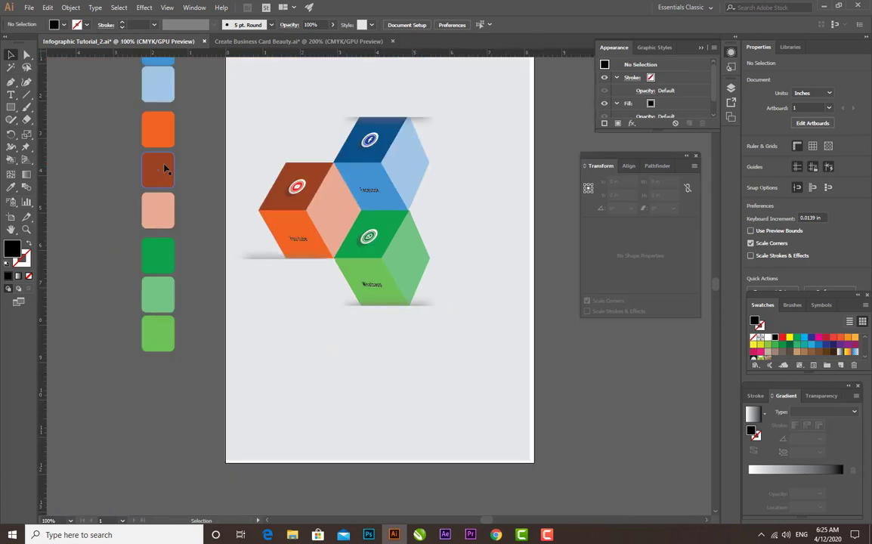
key("ctrl+equal")
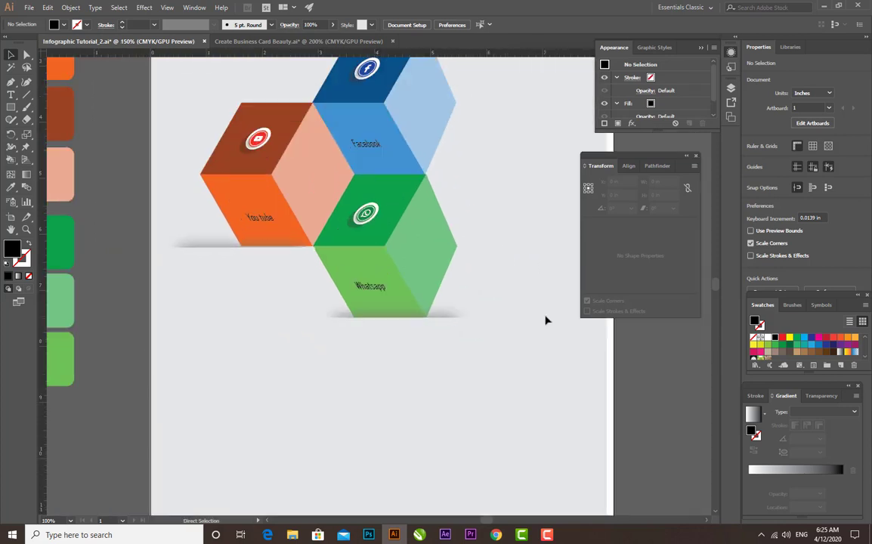
left_click_drag(346, 281, 356, 316)
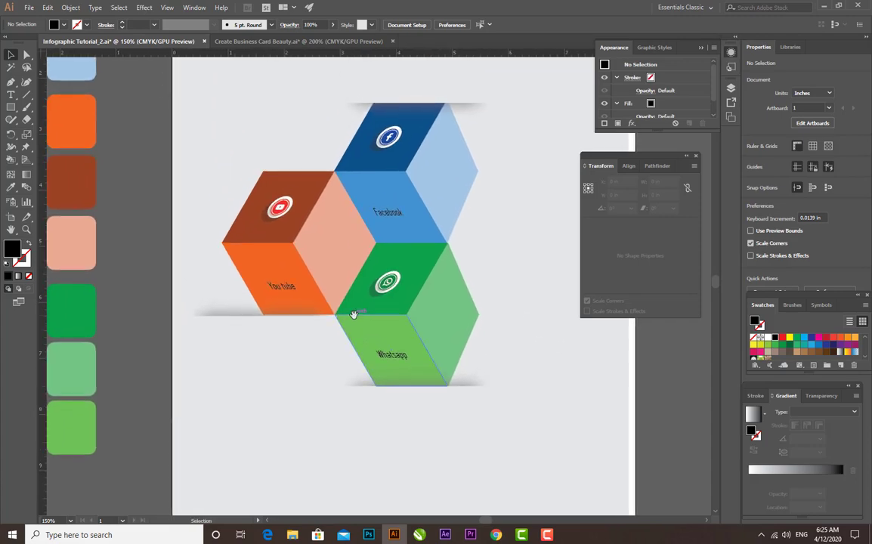